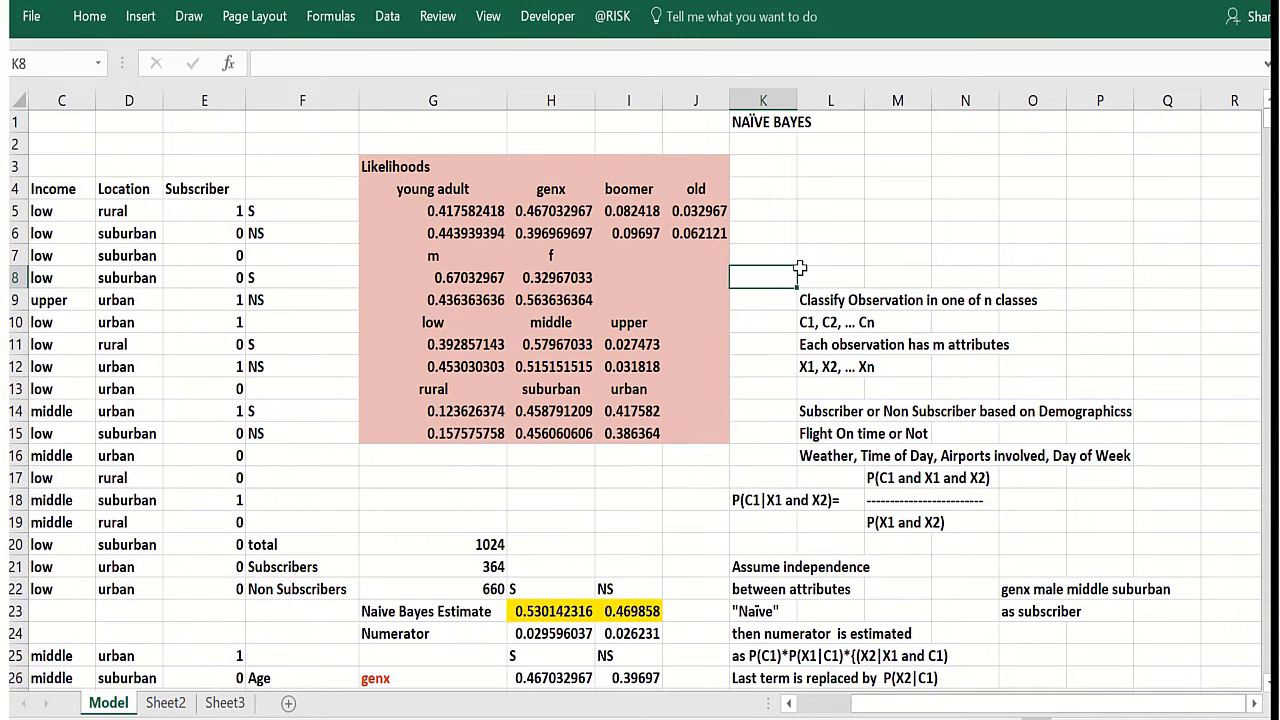
Step through the title and note cells from K2 down to the classes note in K10
{"action": "left_click", "coordinate": [832, 258]}
{"action": "left_click", "coordinate": [756, 140]}
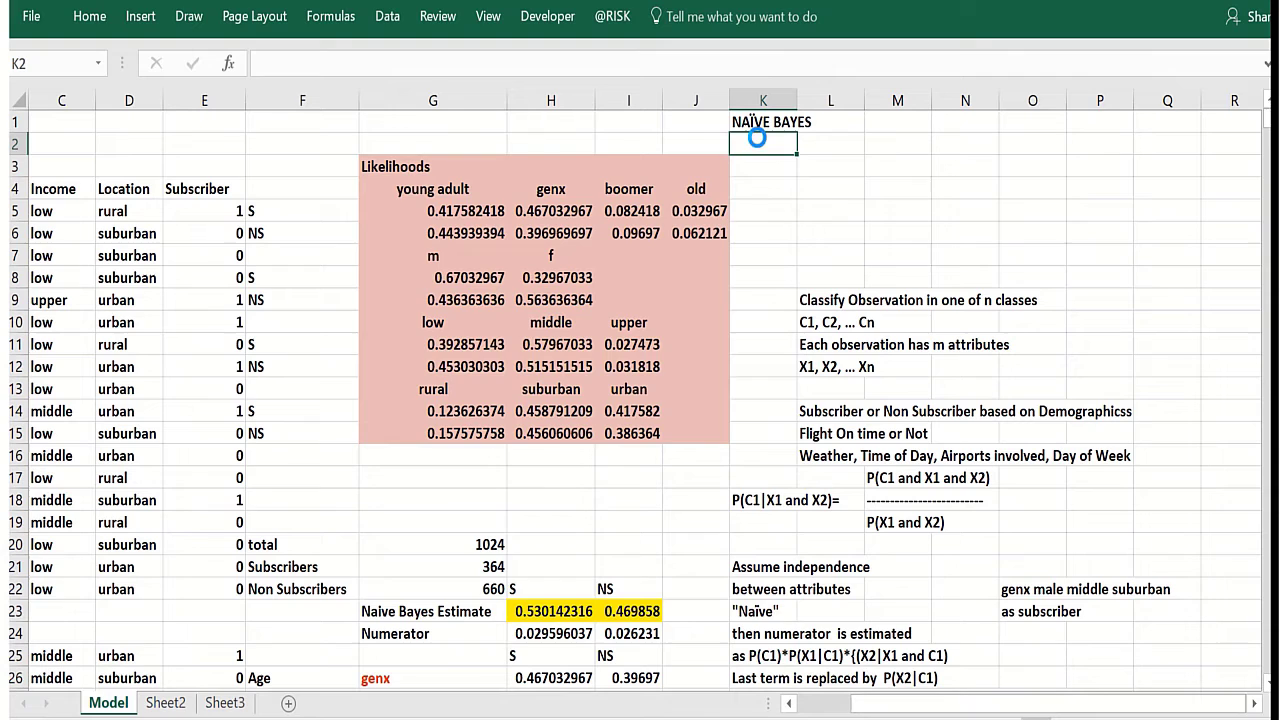
{"action": "left_click", "coordinate": [790, 258]}
{"action": "left_click", "coordinate": [832, 279]}
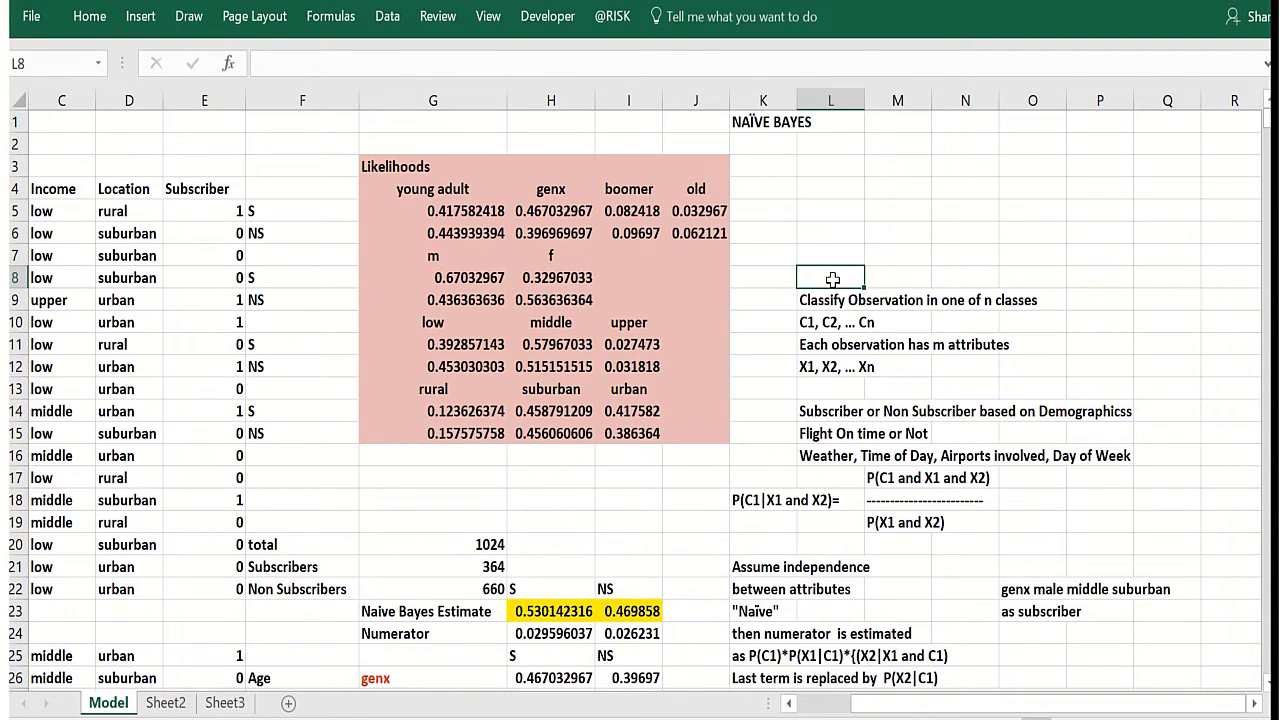
{"action": "left_click", "coordinate": [788, 300]}
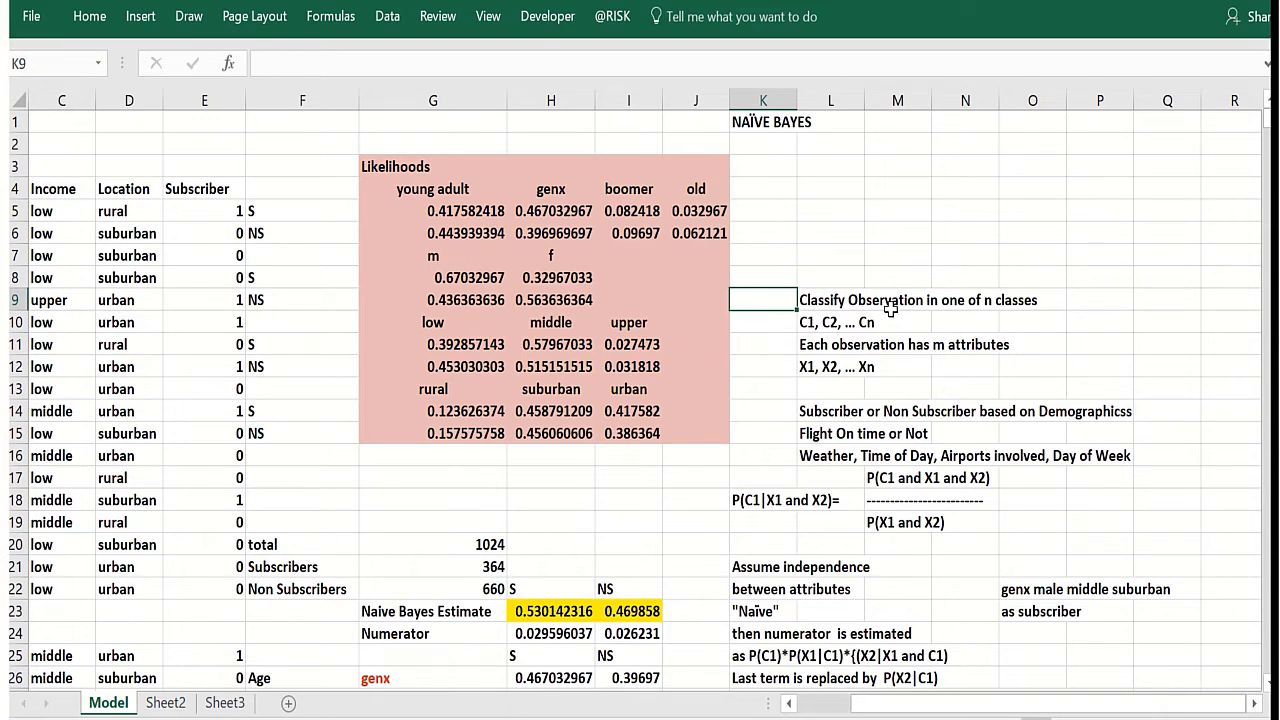
{"action": "left_click", "coordinate": [785, 325]}
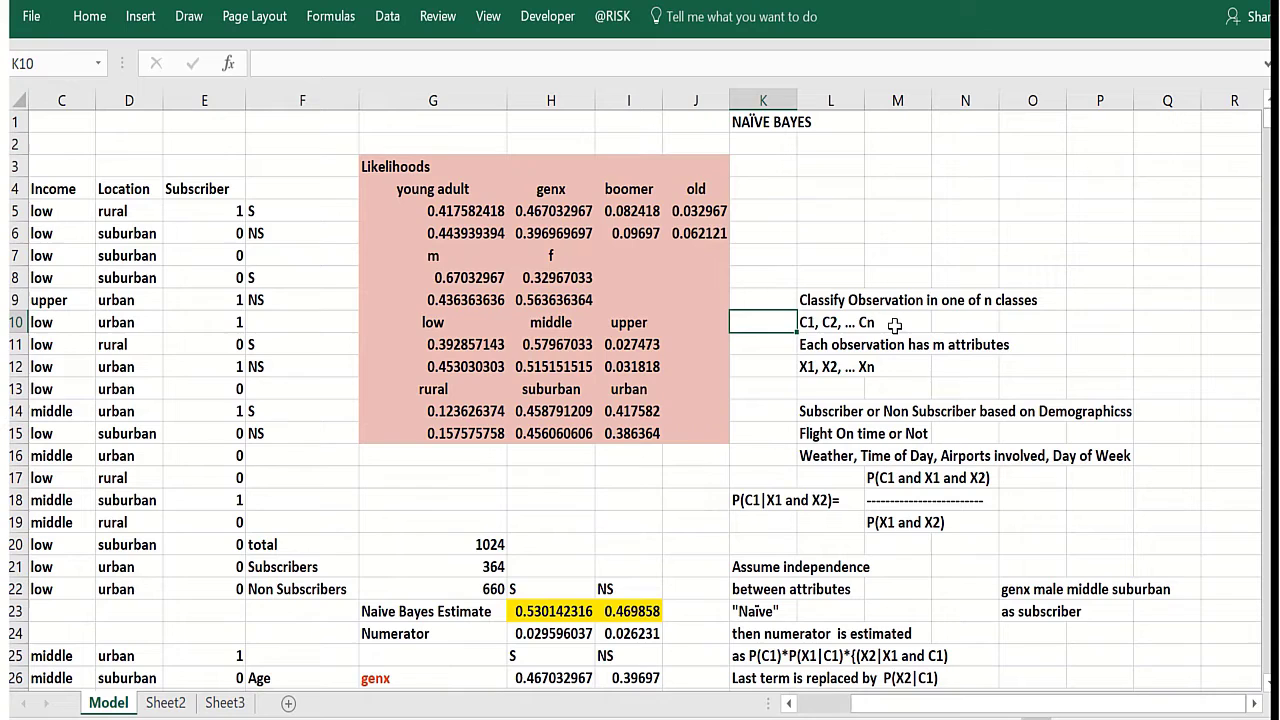
Change the L12 note's last attribute from Xn to Xm
{"action": "left_click", "coordinate": [808, 366]}
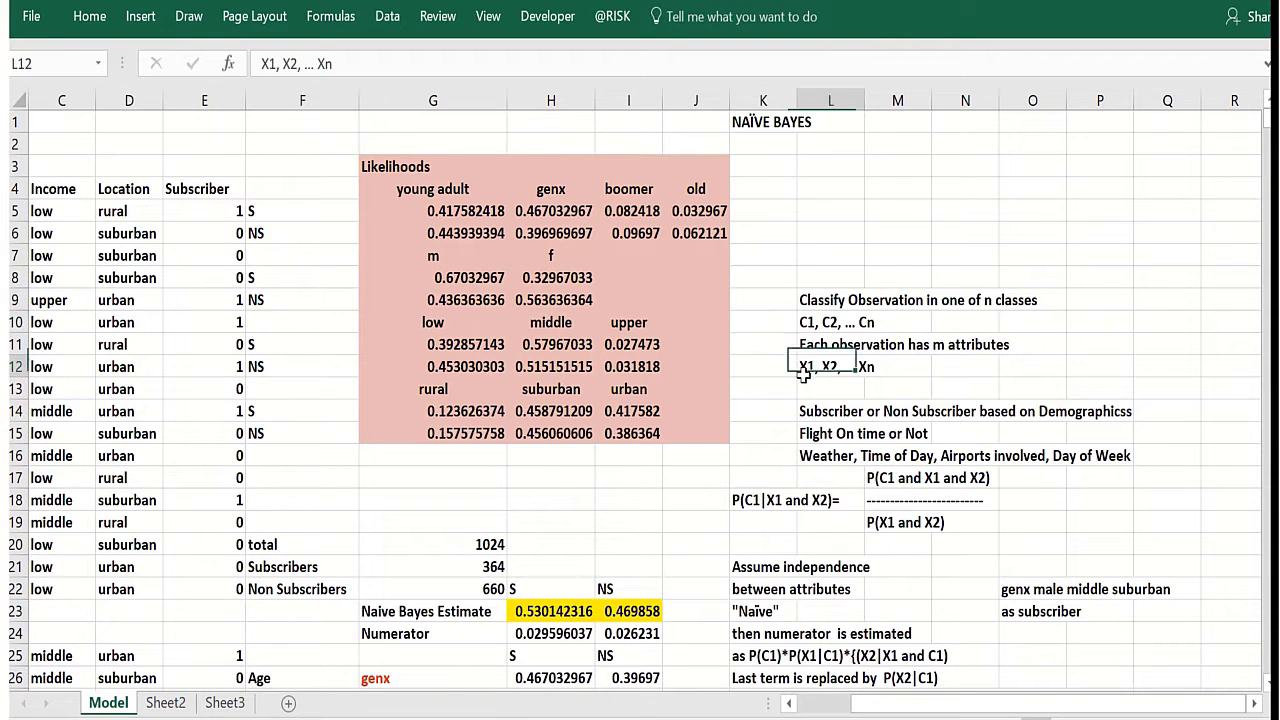
{"action": "left_click", "coordinate": [333, 64]}
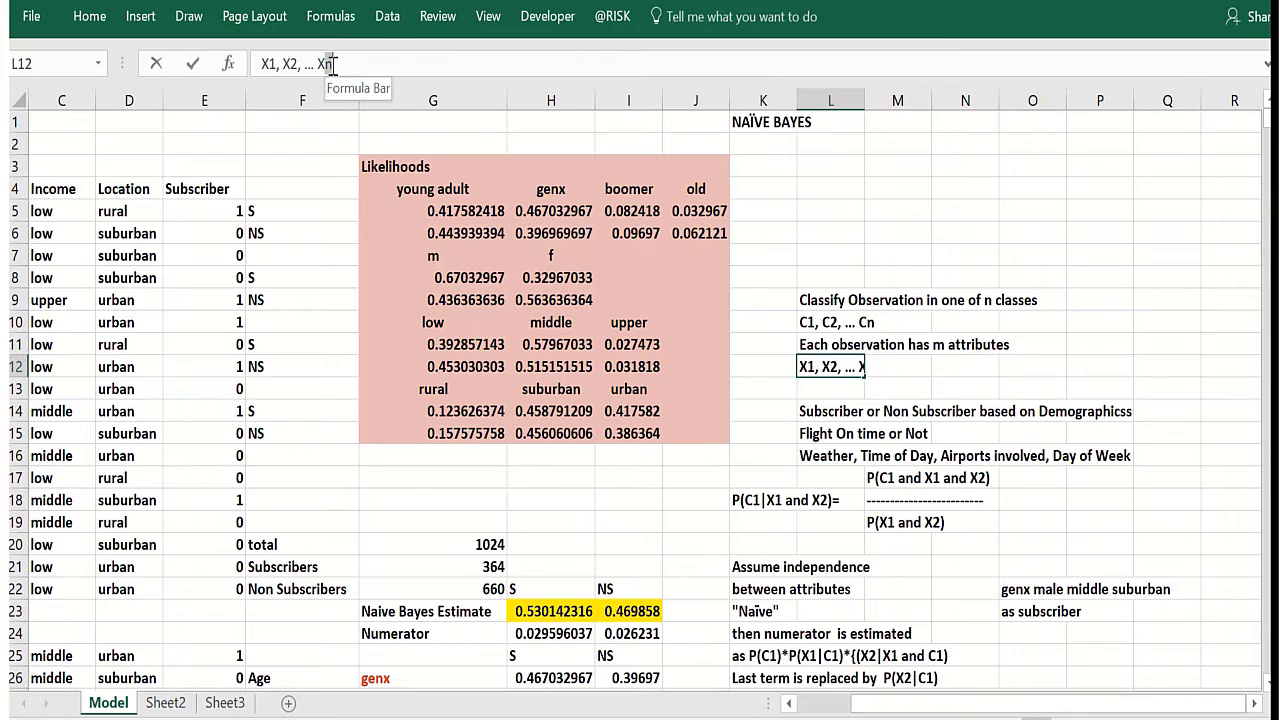
{"action": "key", "text": "BackSpace"}
{"action": "type", "text": "m"}
{"action": "key", "text": "Return"}
Inspect the subscriber demographics note in L14 and its neighbouring cells in rows 13-15
{"action": "left_click", "coordinate": [753, 404]}
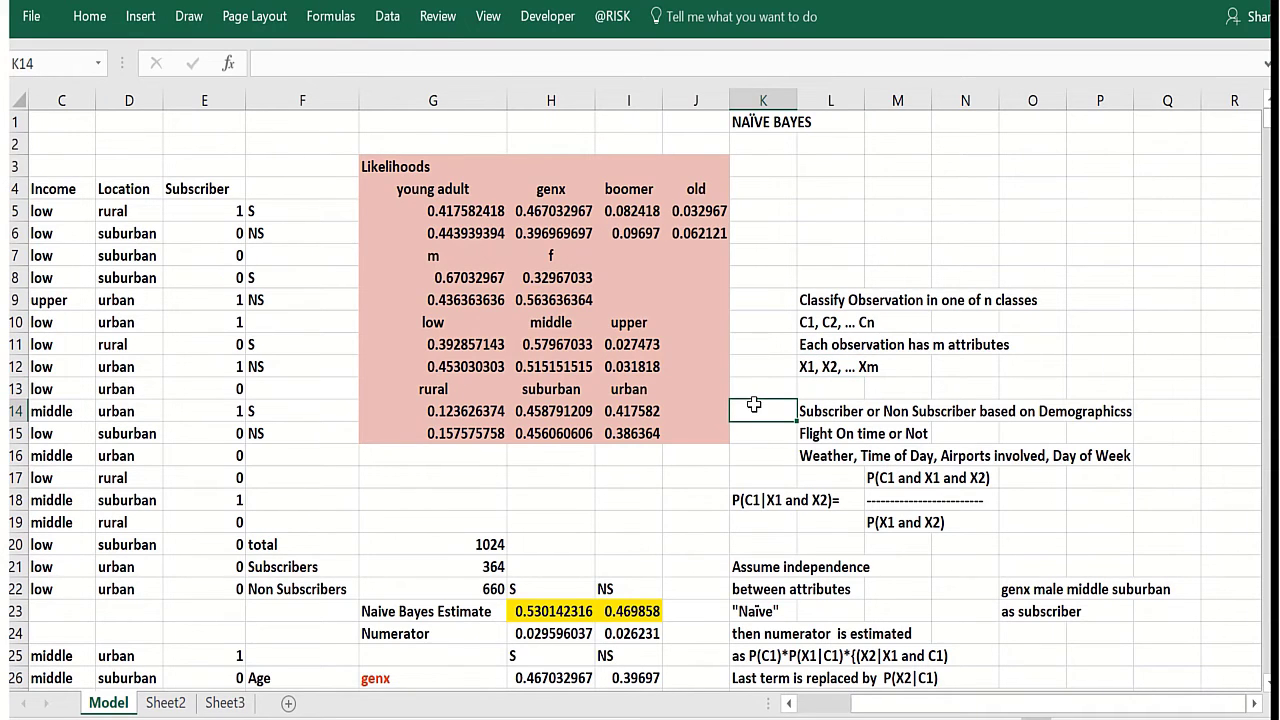
{"action": "left_click", "coordinate": [754, 389]}
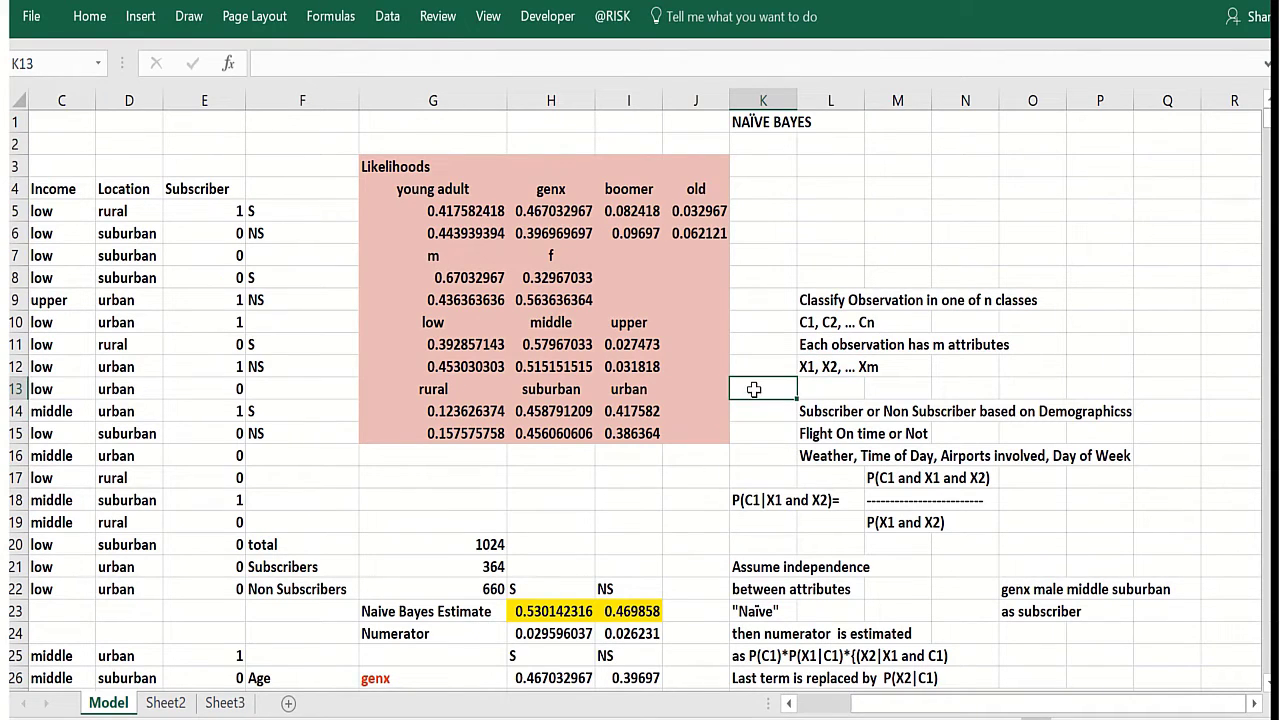
{"action": "left_click", "coordinate": [809, 389]}
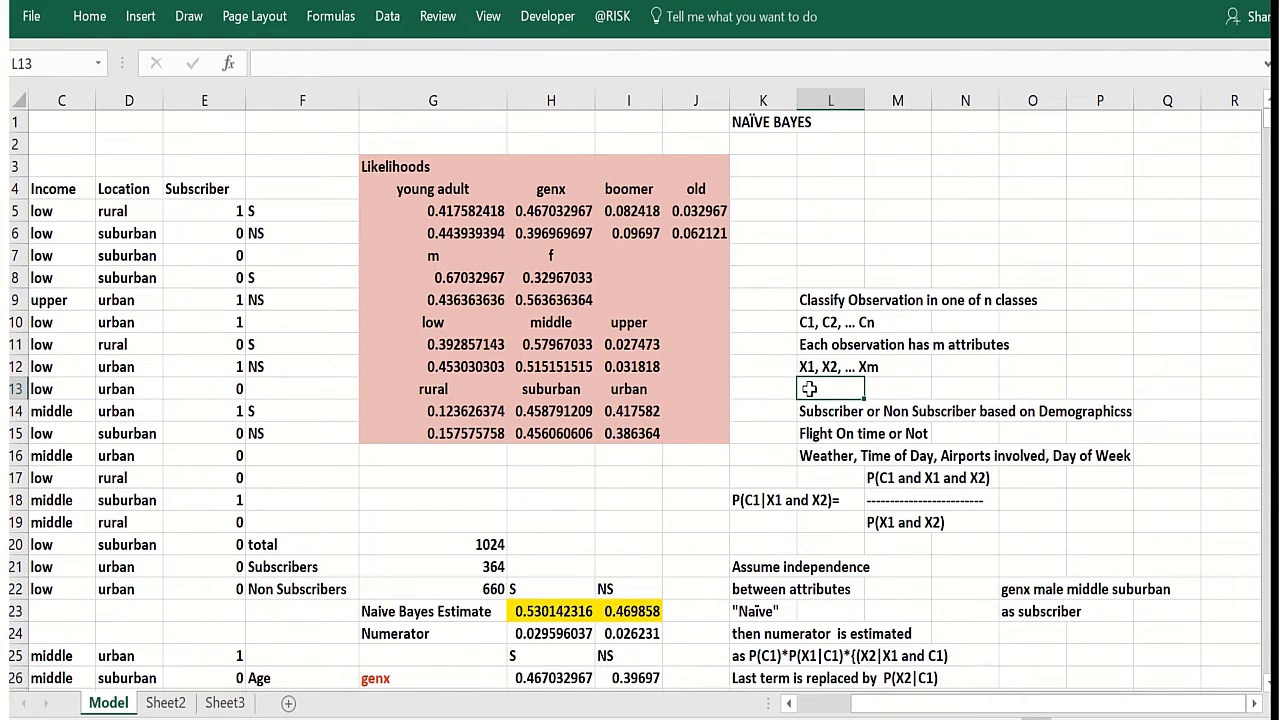
{"action": "left_click", "coordinate": [777, 434]}
{"action": "left_click", "coordinate": [834, 417]}
{"action": "left_click", "coordinate": [916, 412]}
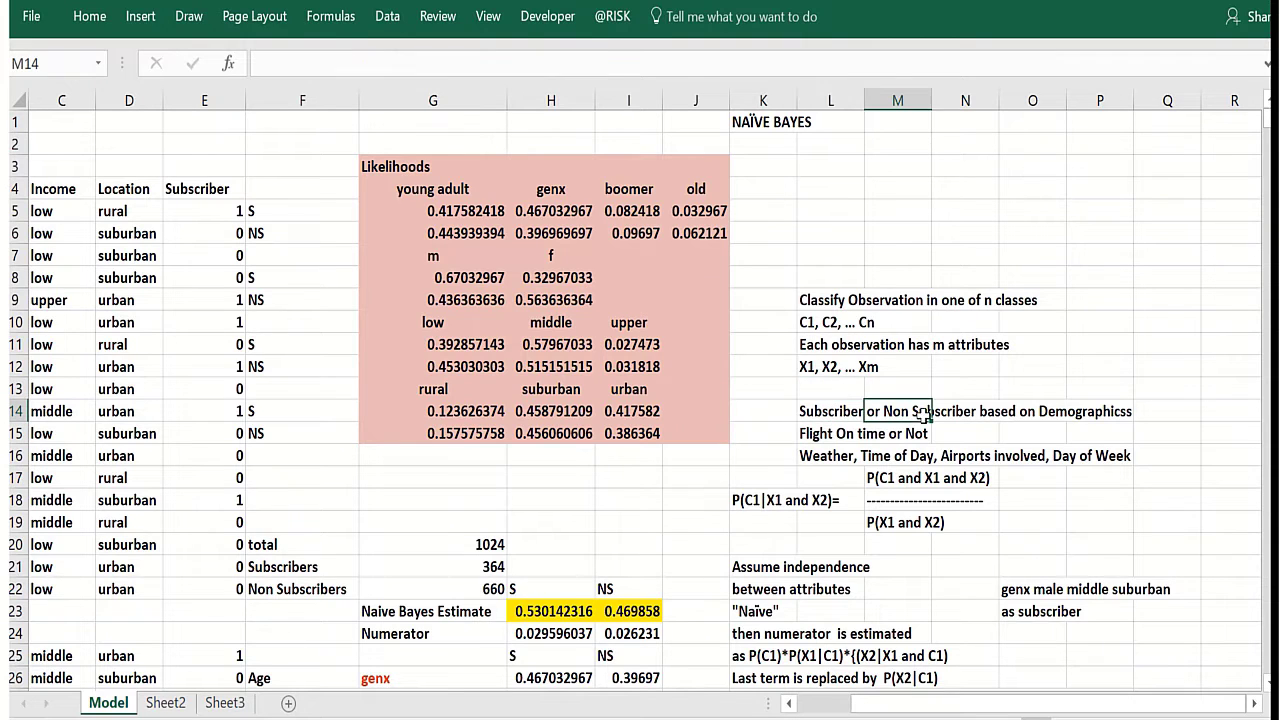
{"action": "left_click", "coordinate": [859, 418]}
{"action": "left_click", "coordinate": [956, 416]}
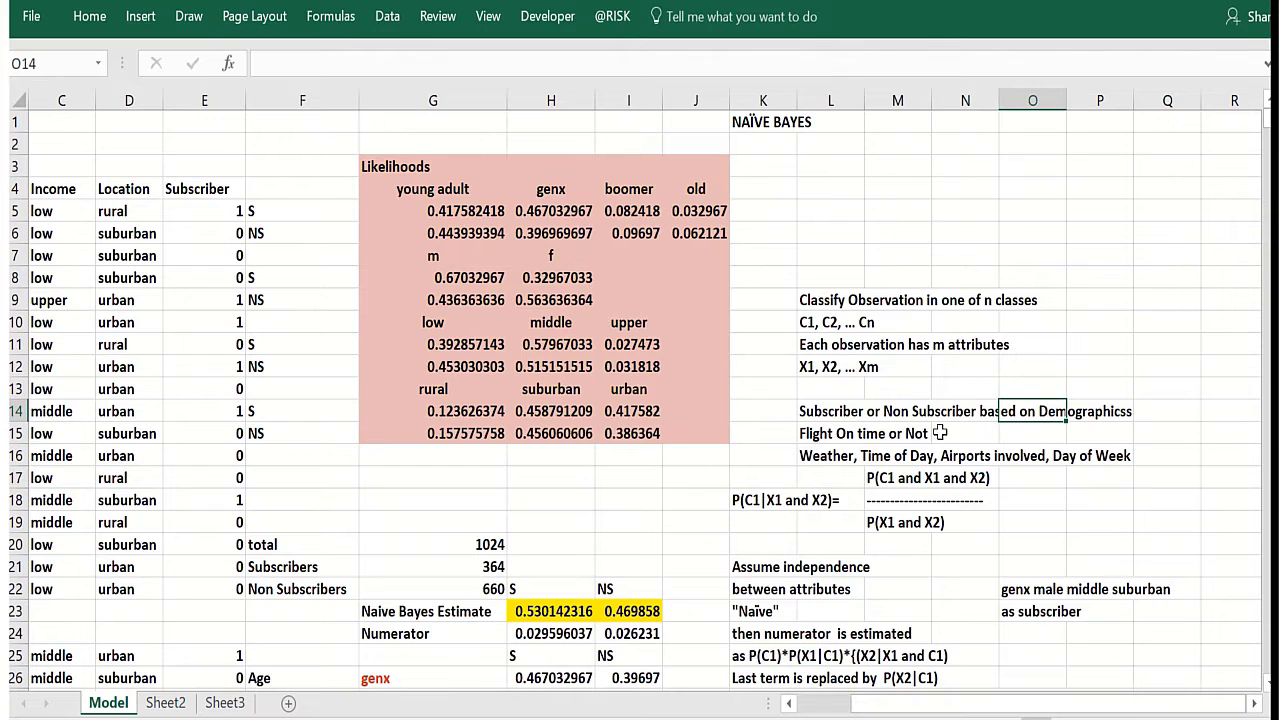
Review the Flight On time or Not example and its Weather, Time of Day attributes note
{"action": "left_click", "coordinate": [828, 436]}
{"action": "left_click", "coordinate": [937, 434]}
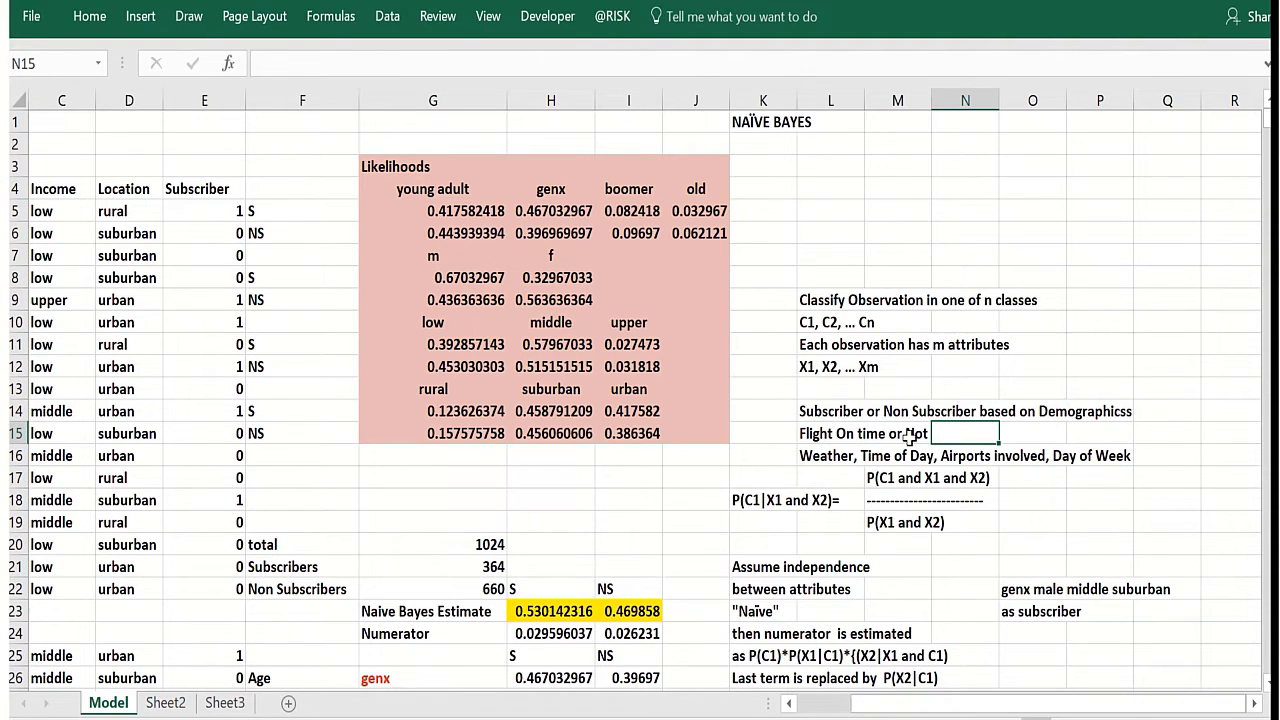
{"action": "left_click", "coordinate": [838, 440]}
{"action": "left_click", "coordinate": [822, 456]}
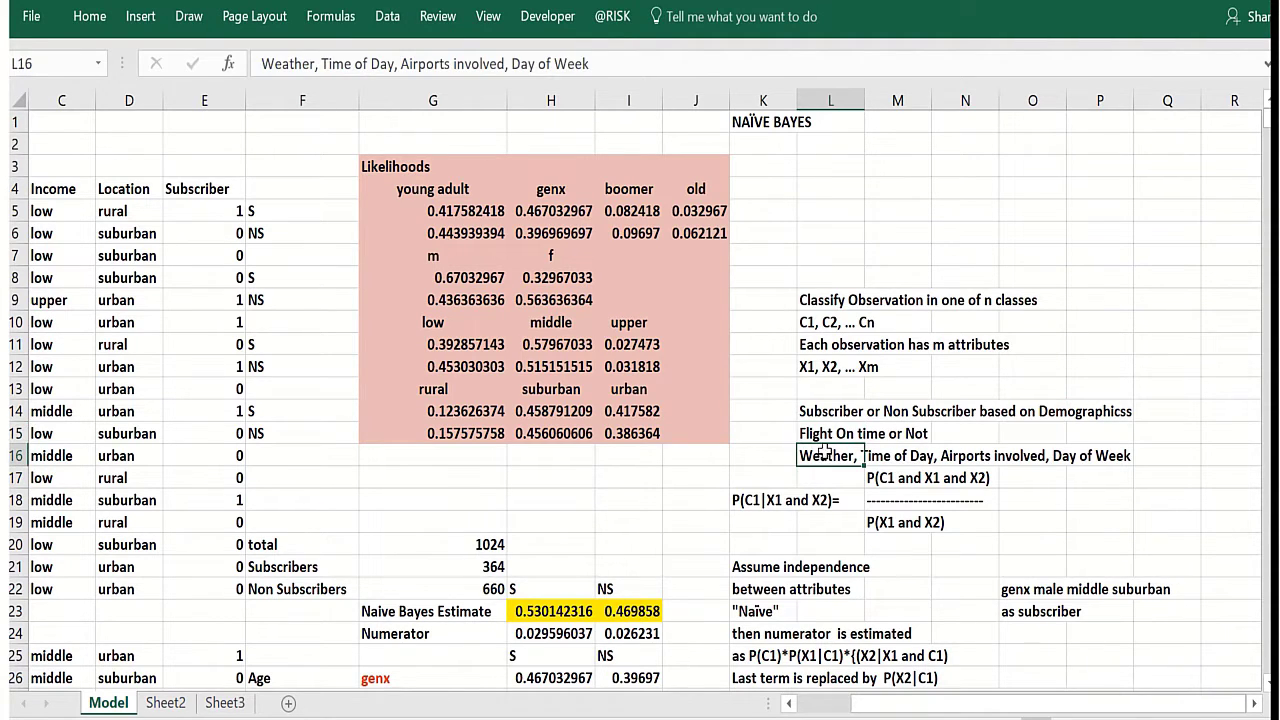
{"action": "left_click", "coordinate": [769, 462]}
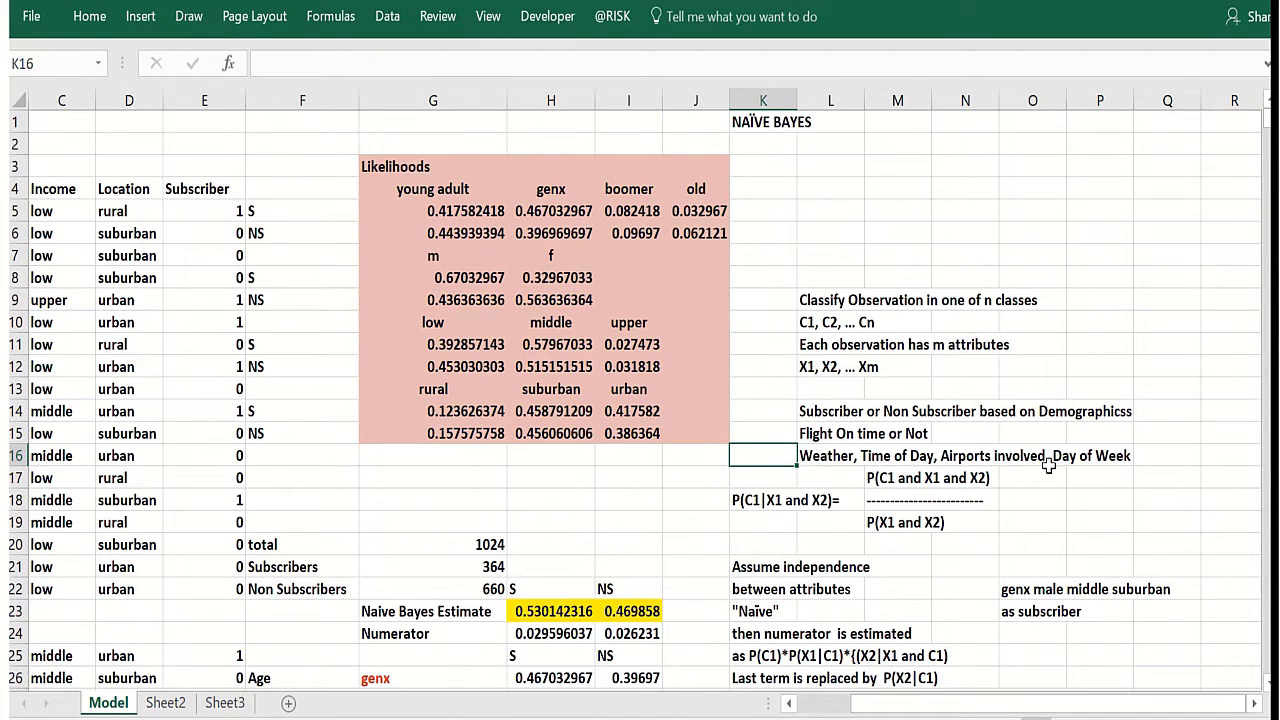
{"action": "left_click", "coordinate": [784, 478]}
{"action": "left_click", "coordinate": [826, 477]}
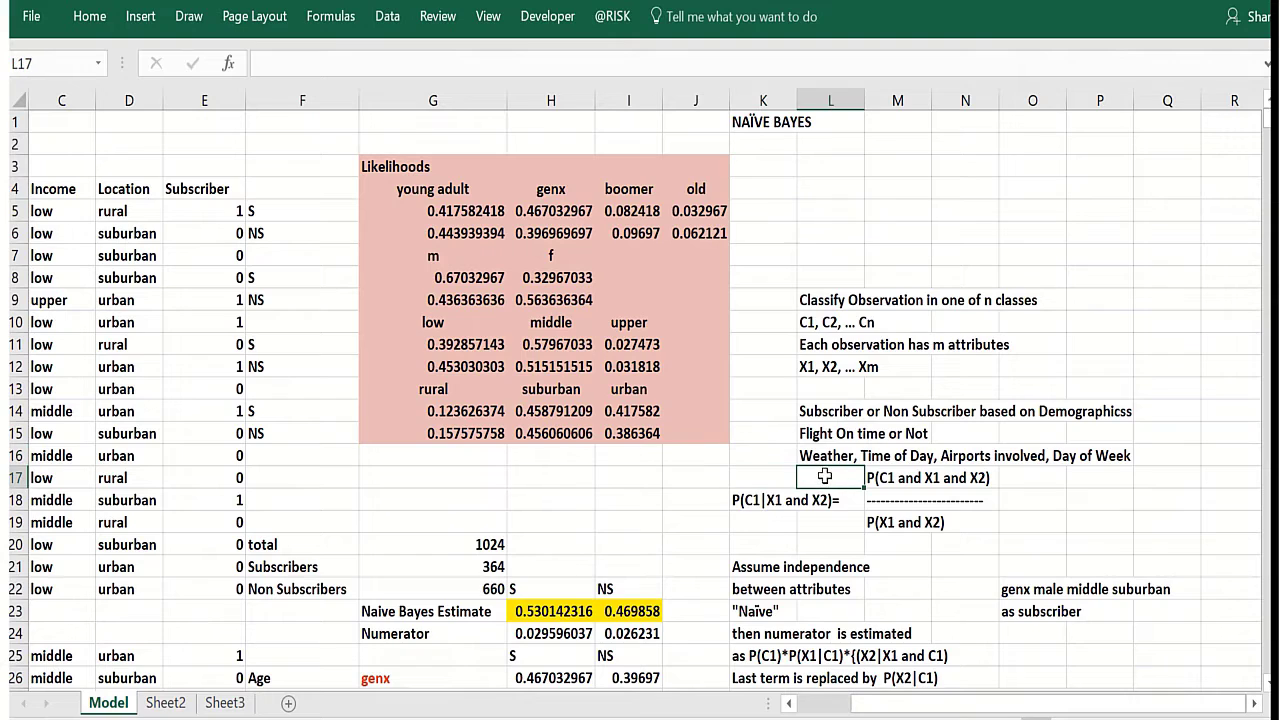
{"action": "left_click", "coordinate": [772, 477]}
{"action": "left_click", "coordinate": [1140, 480]}
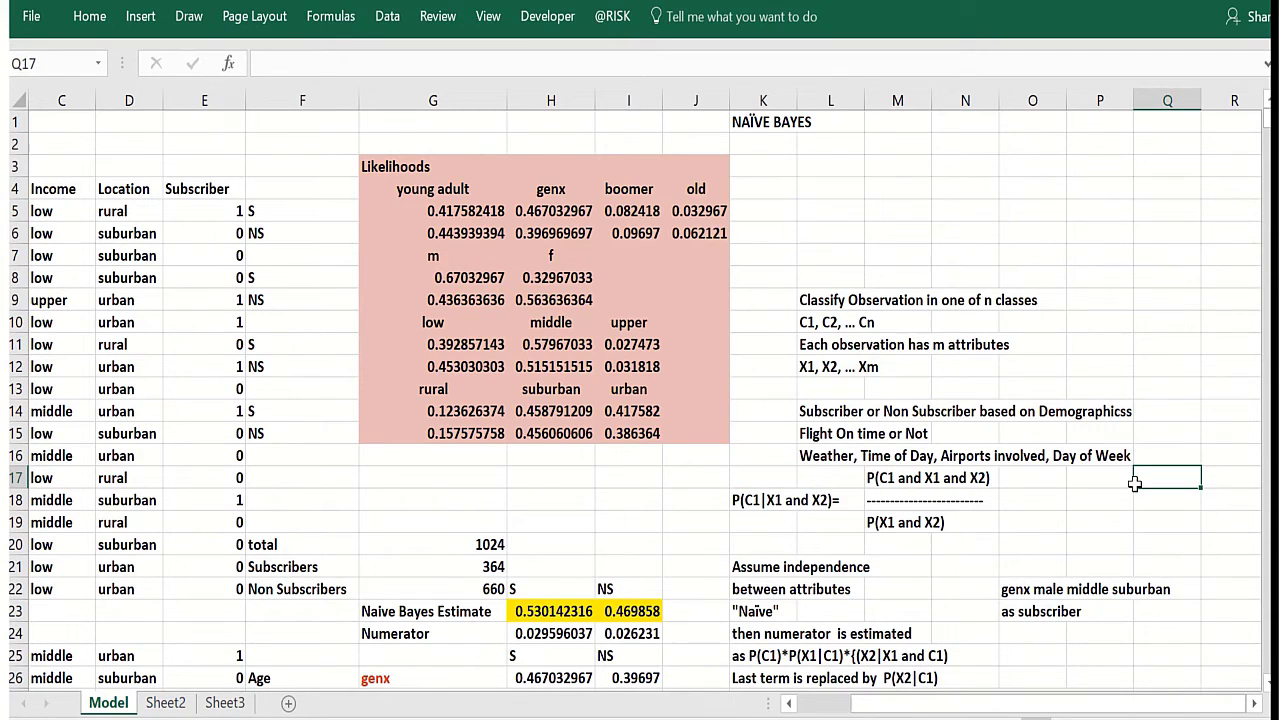
{"action": "left_click", "coordinate": [824, 455]}
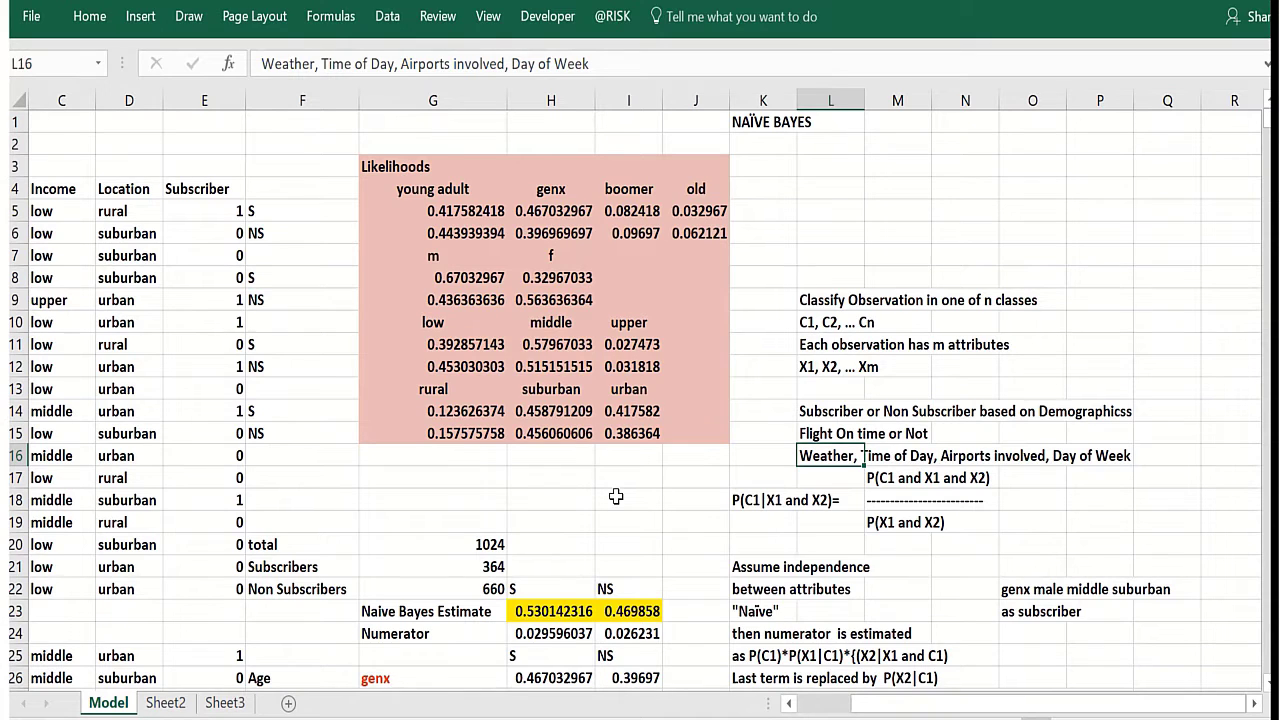
{"action": "left_click", "coordinate": [772, 416]}
{"action": "left_click", "coordinate": [800, 501]}
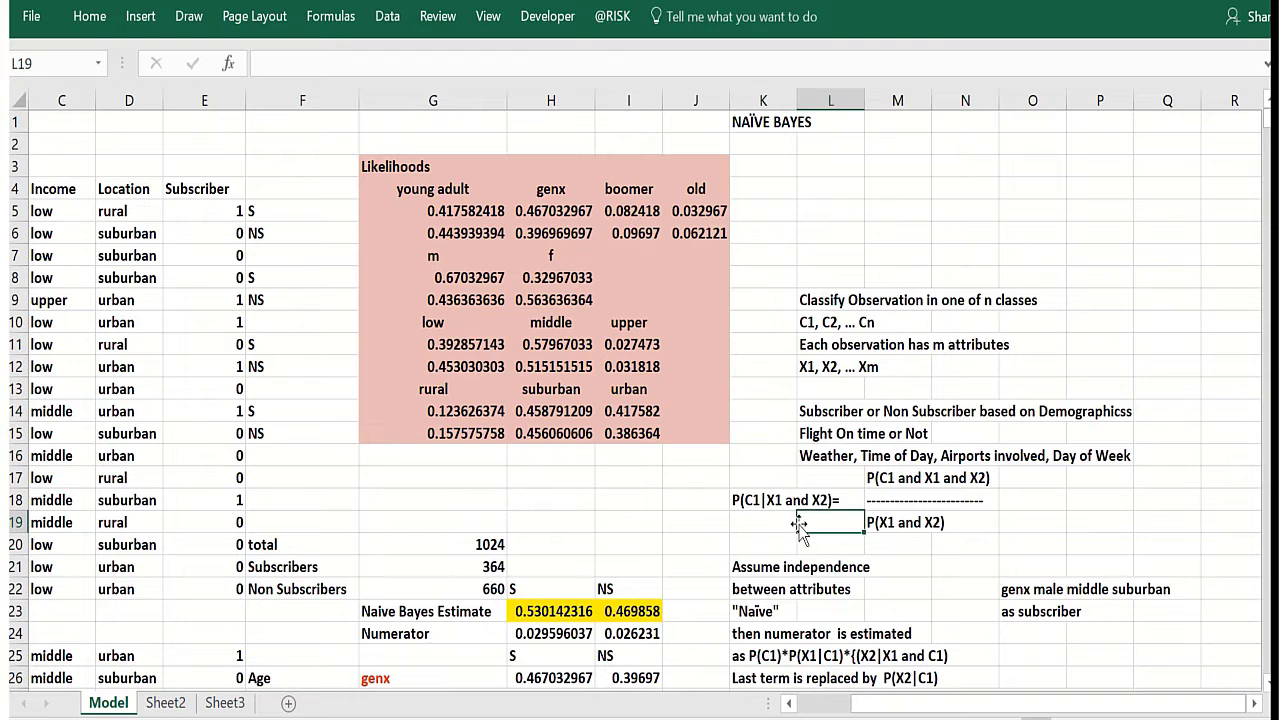
{"action": "left_click", "coordinate": [793, 522]}
{"action": "left_click", "coordinate": [813, 521]}
{"action": "left_click", "coordinate": [786, 522]}
{"action": "left_click", "coordinate": [848, 521]}
{"action": "left_click", "coordinate": [754, 520]}
{"action": "left_click", "coordinate": [826, 522]}
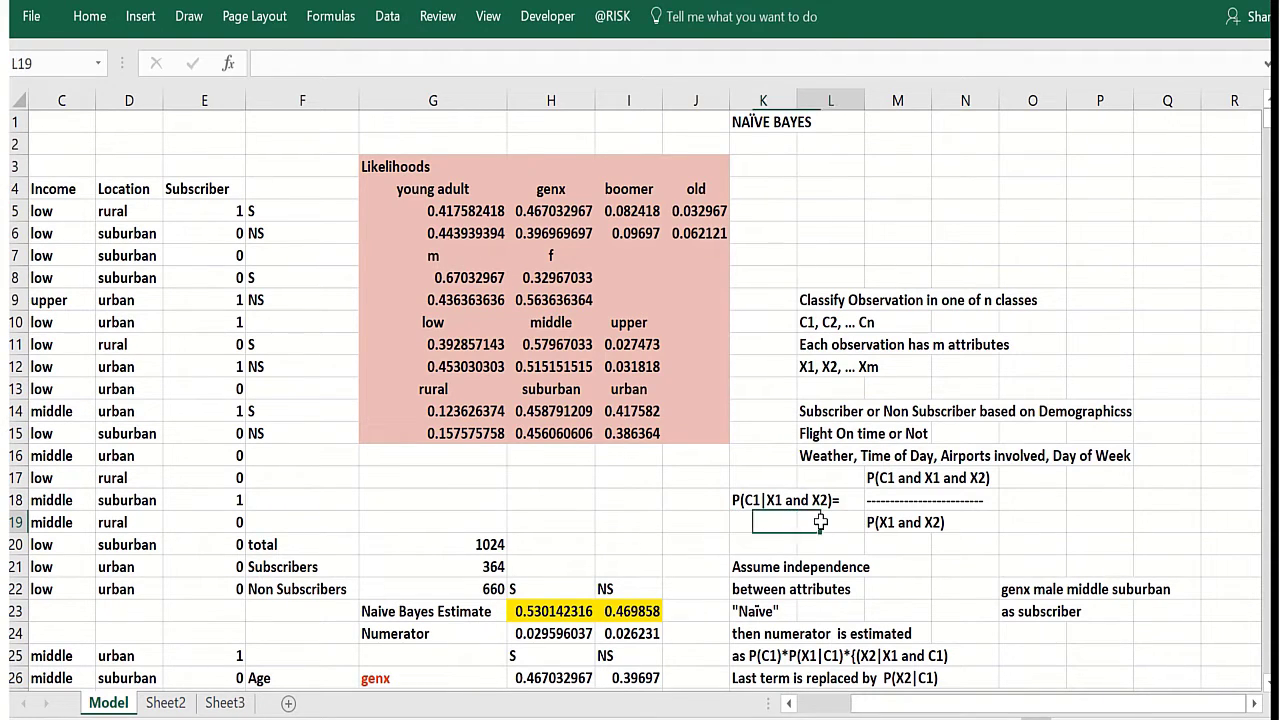
{"action": "left_click", "coordinate": [748, 520]}
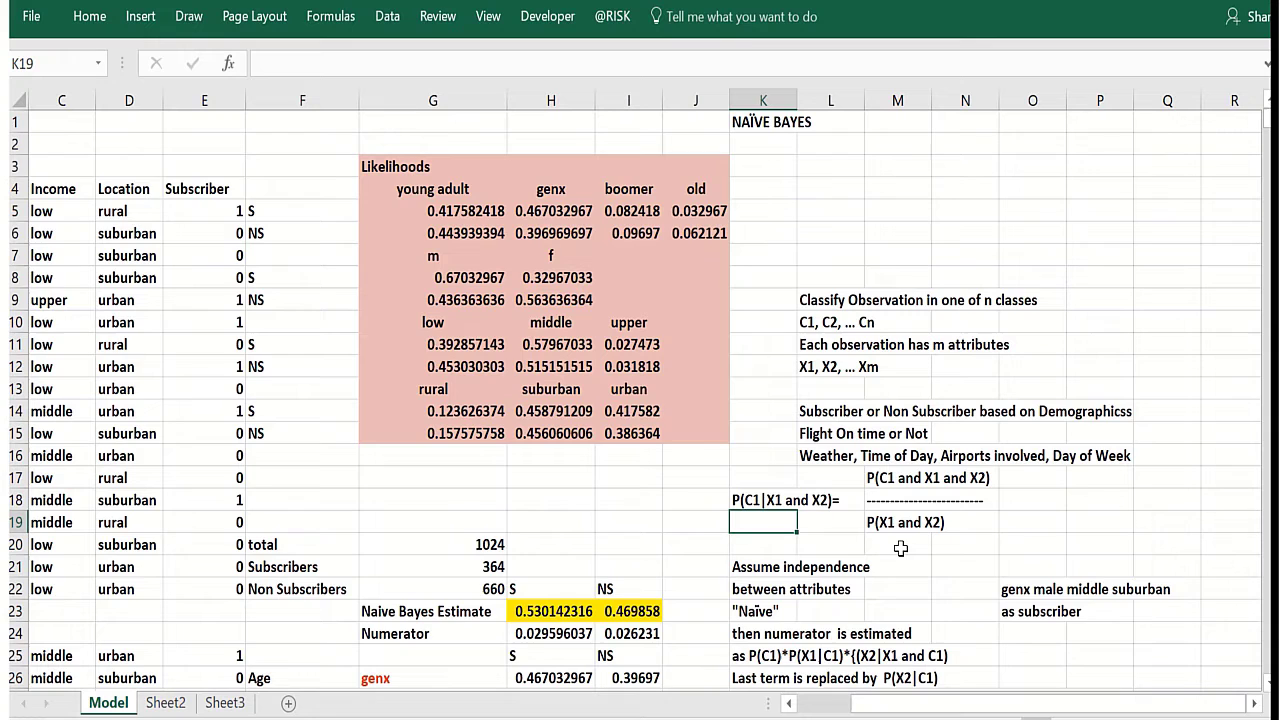
{"action": "scroll", "coordinate": [900, 548], "scroll_direction": "down", "scroll_amount": 1}
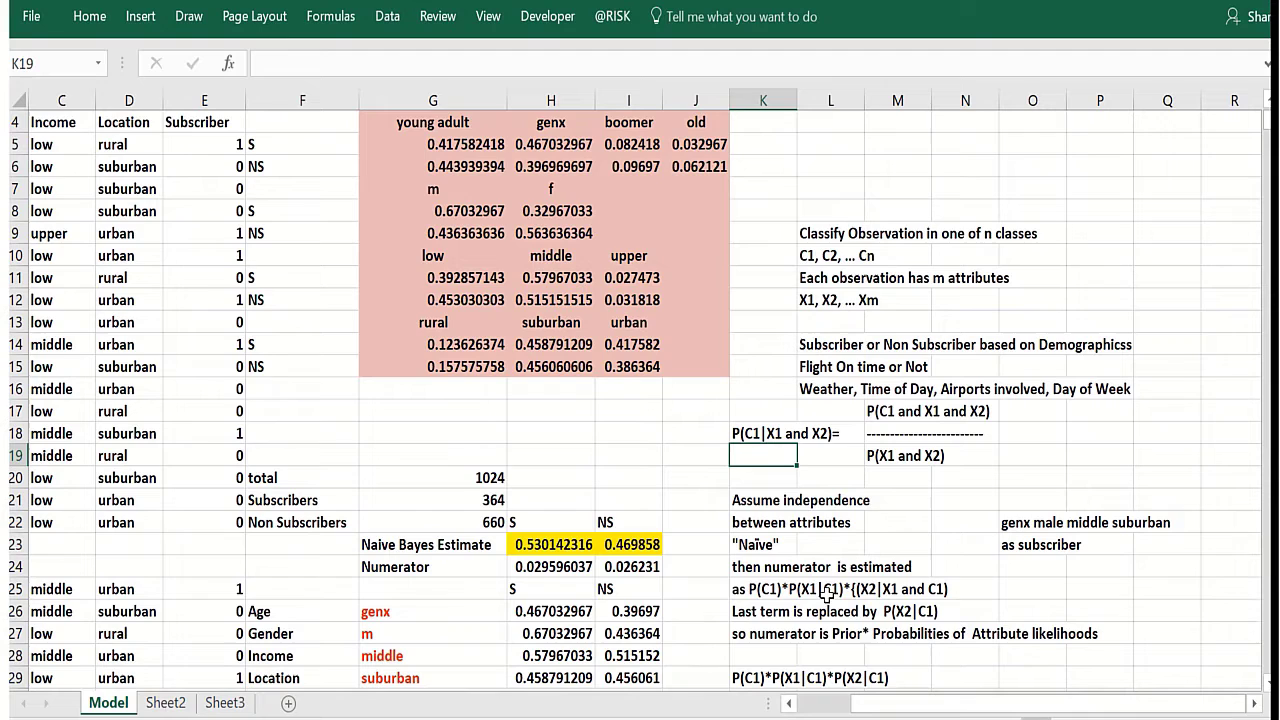
Insert the missing P before (X2 so the row 25 note reads P(X2|X1 and C1)
{"action": "left_click", "coordinate": [848, 590]}
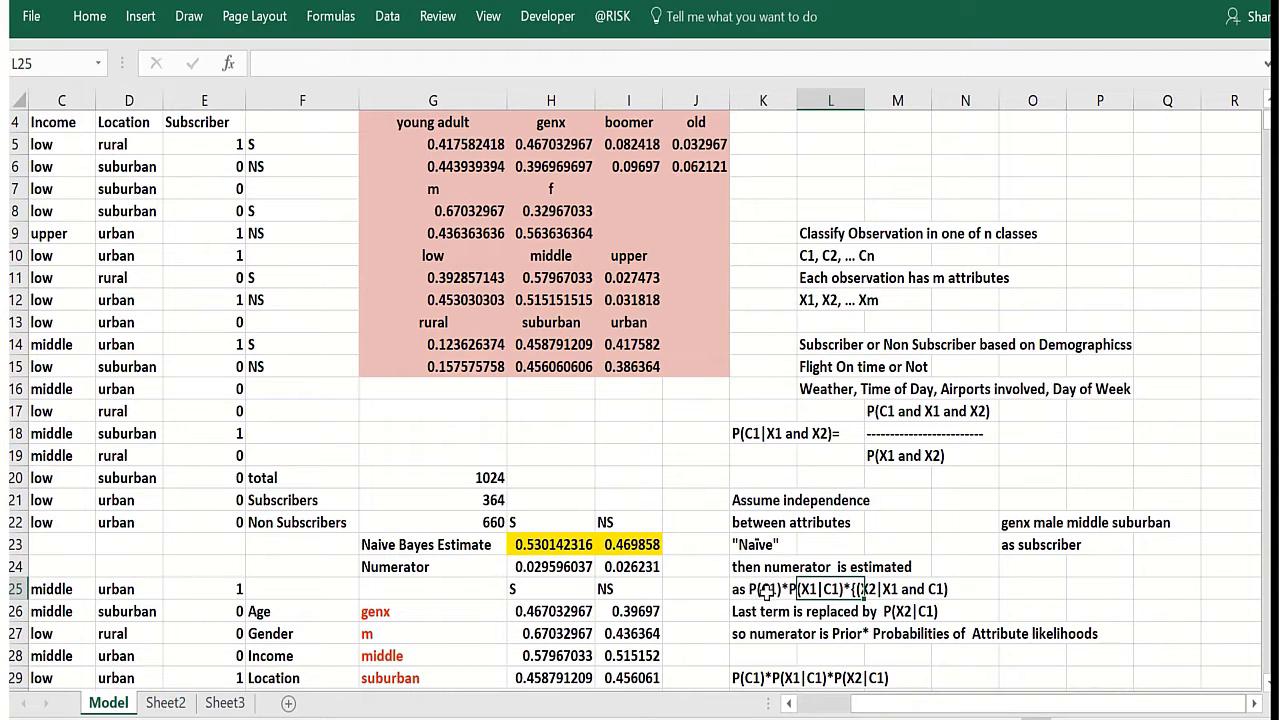
{"action": "left_click", "coordinate": [750, 589]}
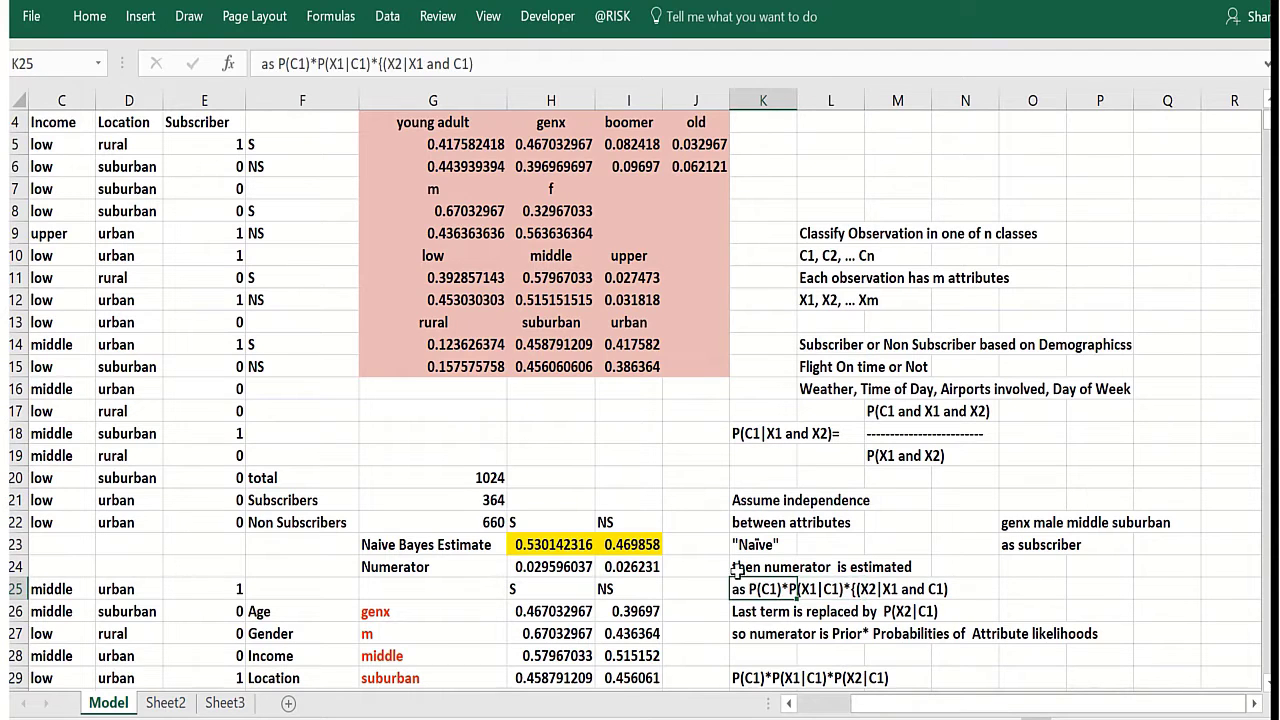
{"action": "left_click", "coordinate": [380, 64]}
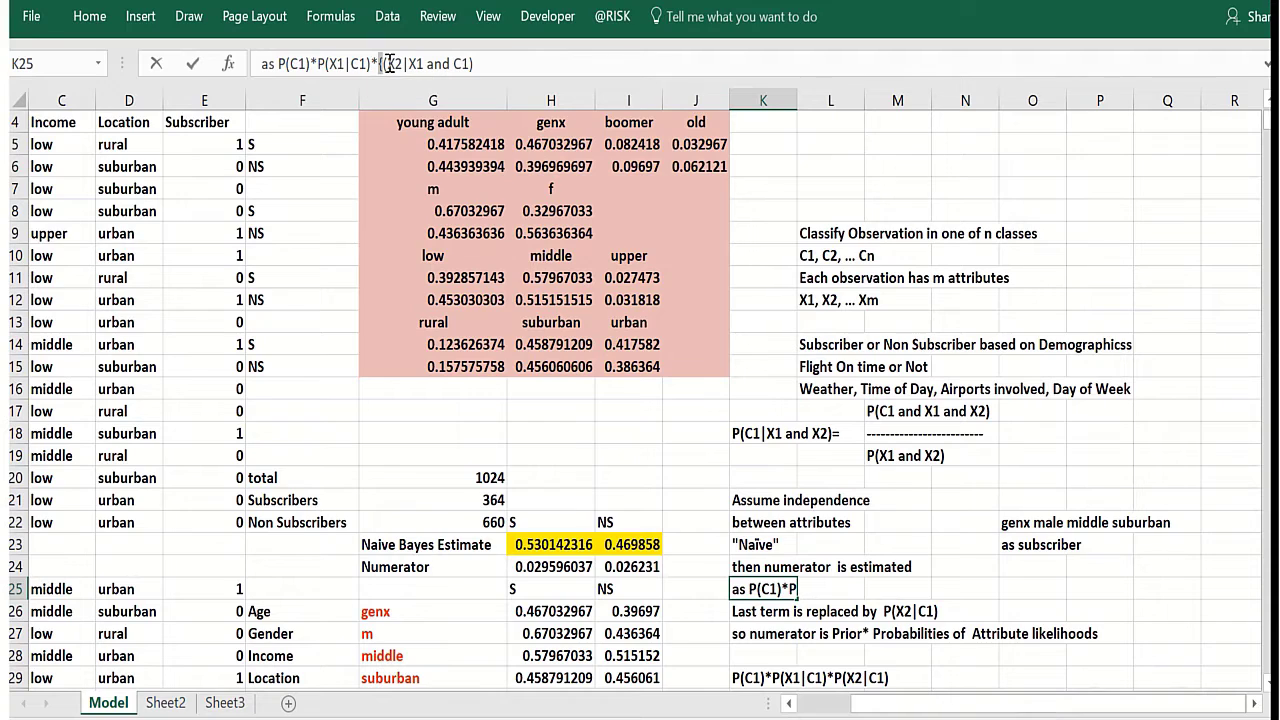
{"action": "type", "text": "P"}
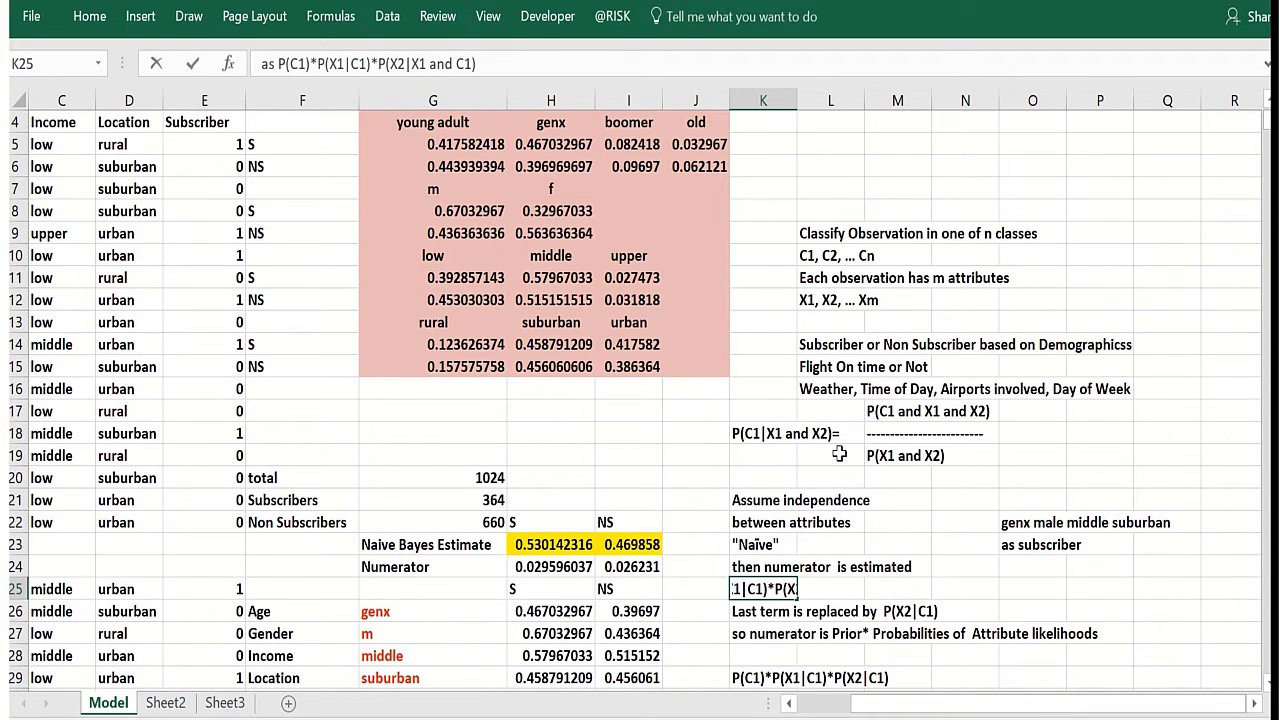
{"action": "left_click", "coordinate": [987, 616]}
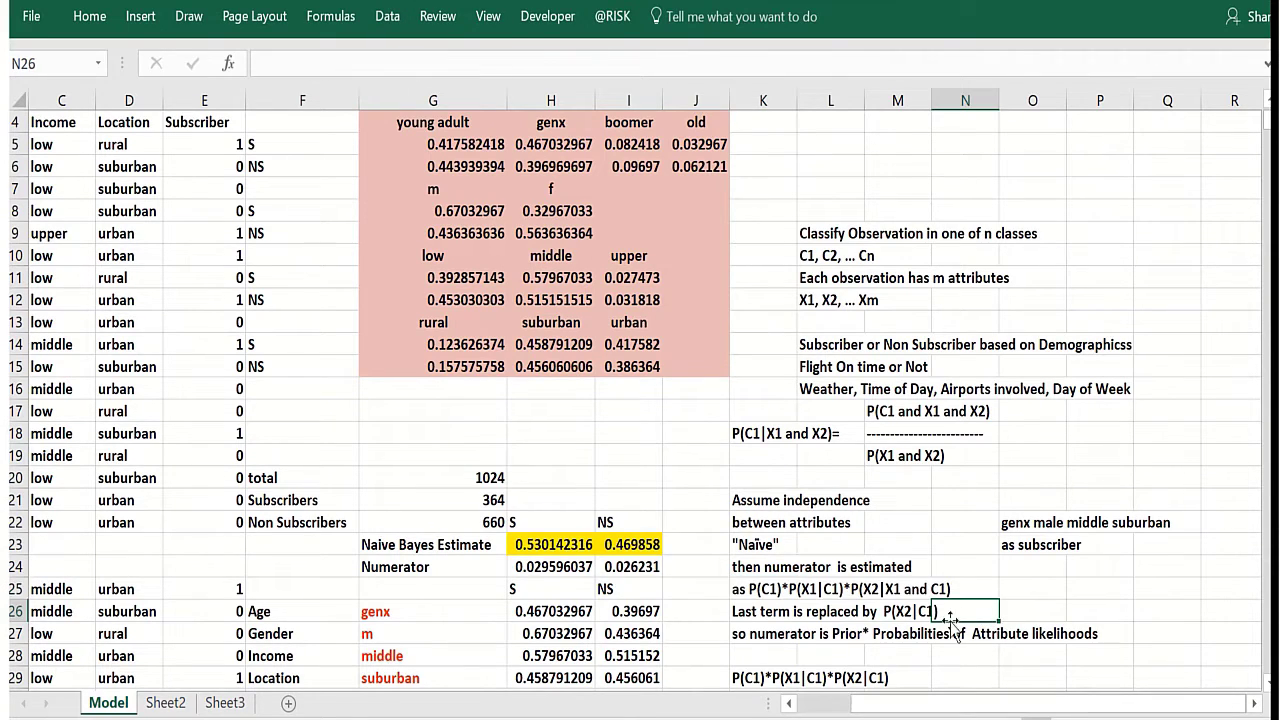
Compare the P(X2|X1 and C1) term with numerator P(C1 and X1 and X2) and replacement P(X2|C1)
{"action": "left_click", "coordinate": [893, 590]}
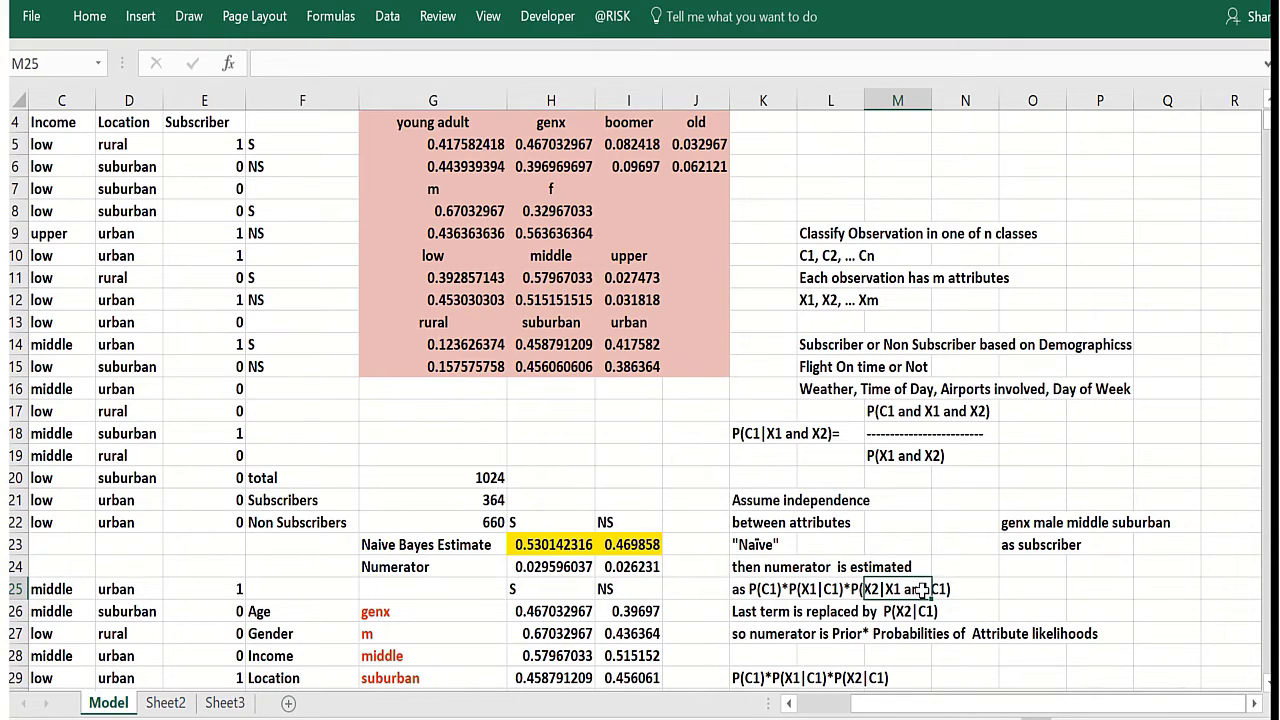
{"action": "left_click", "coordinate": [942, 418]}
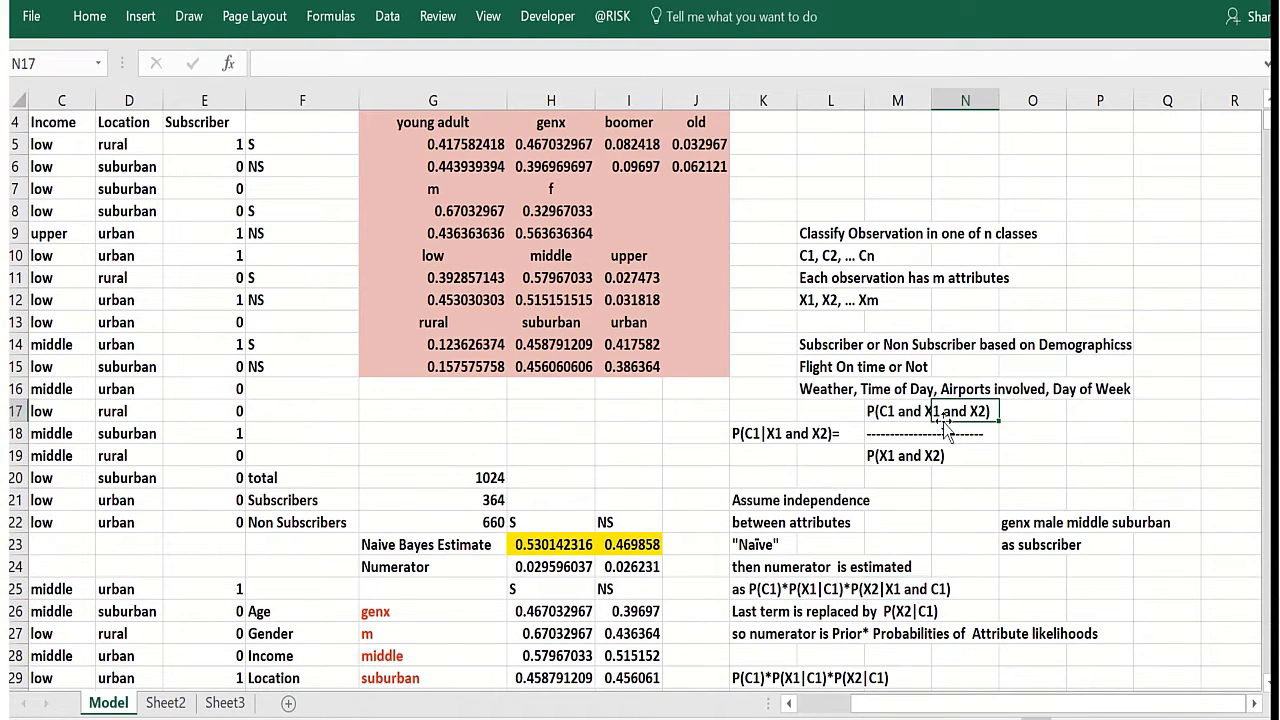
{"action": "left_click", "coordinate": [845, 612]}
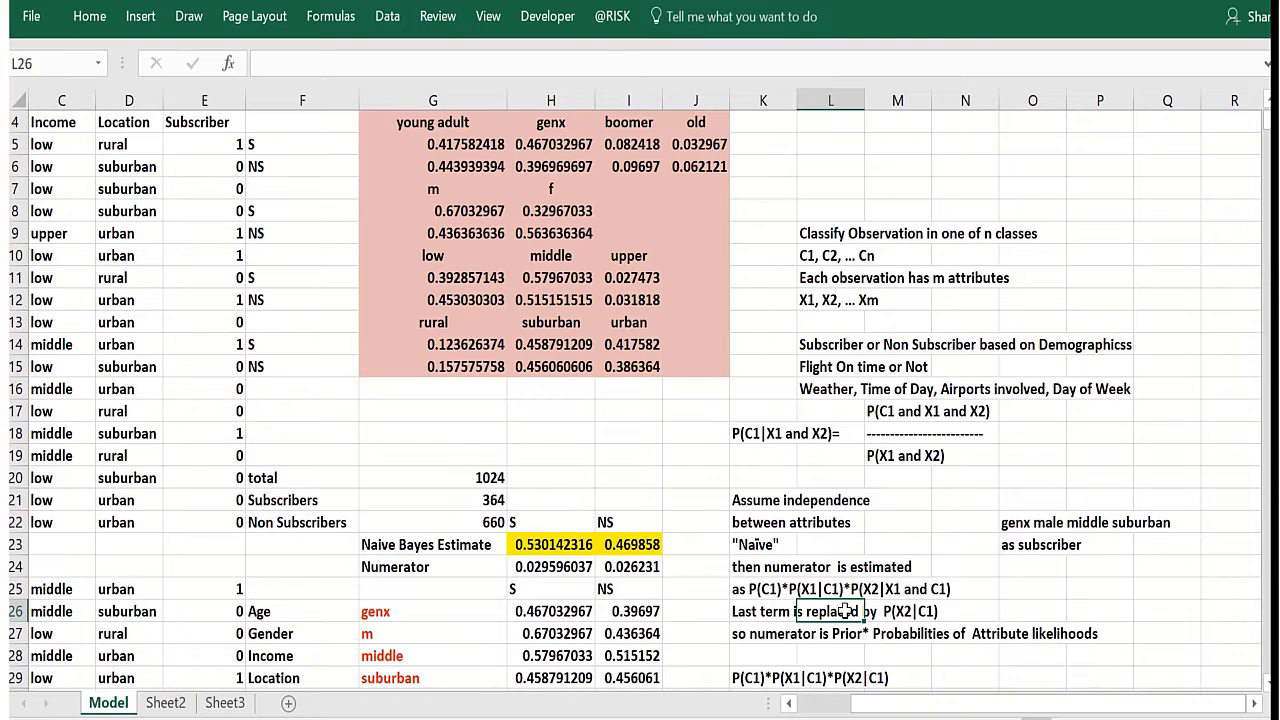
{"action": "left_click", "coordinate": [867, 592]}
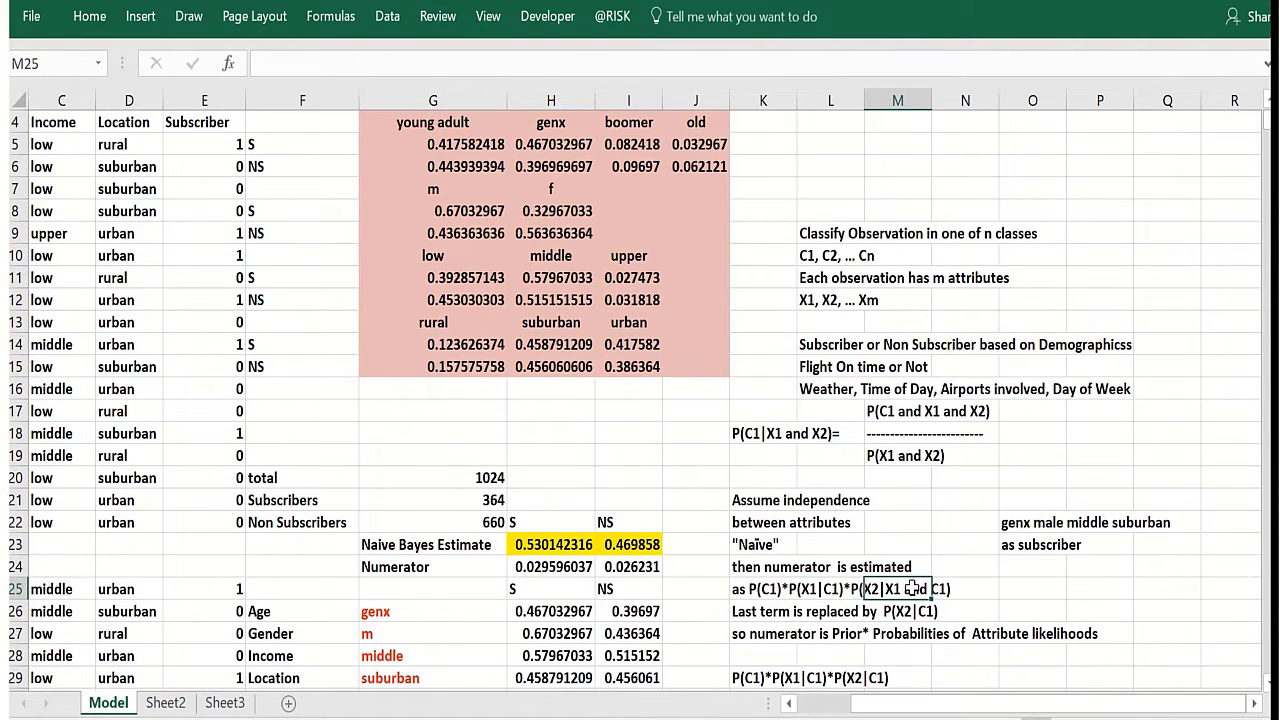
{"action": "left_click", "coordinate": [1038, 589]}
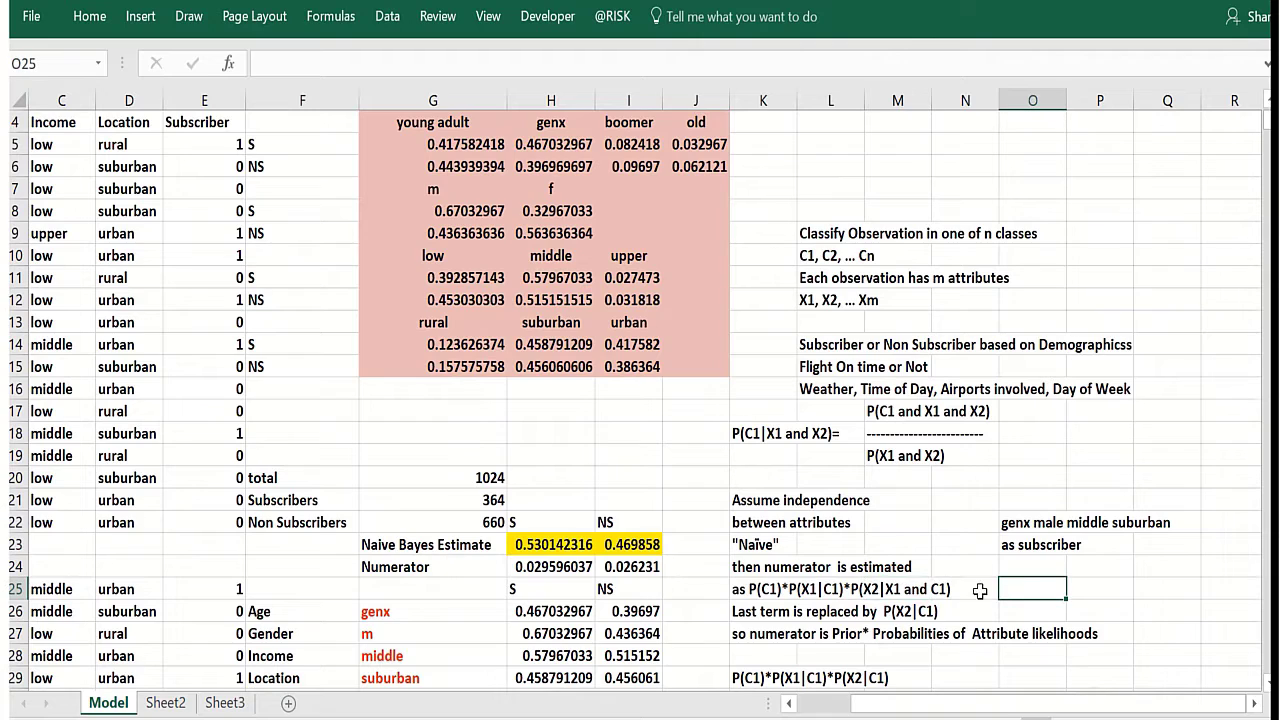
Point out the X1 and C1 condition and the P(X1|C1) term in the numerator note
{"action": "left_click", "coordinate": [868, 603]}
{"action": "left_click", "coordinate": [868, 595]}
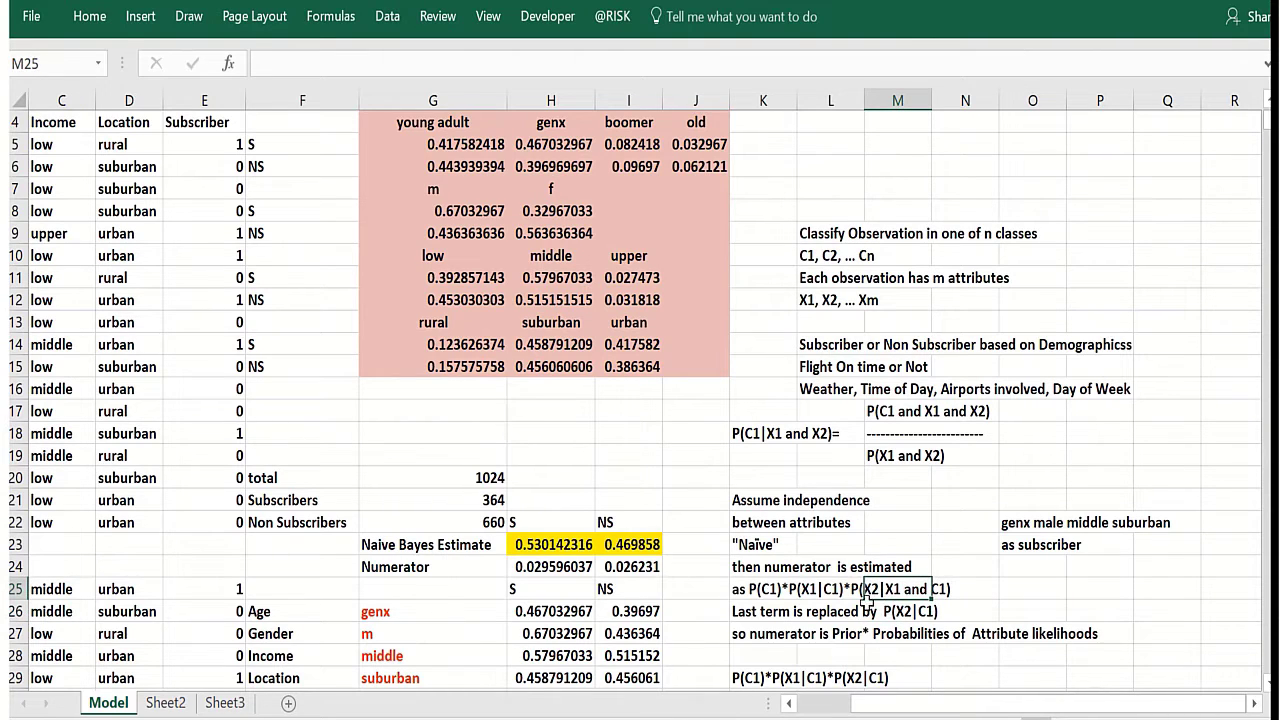
{"action": "left_click", "coordinate": [1008, 586]}
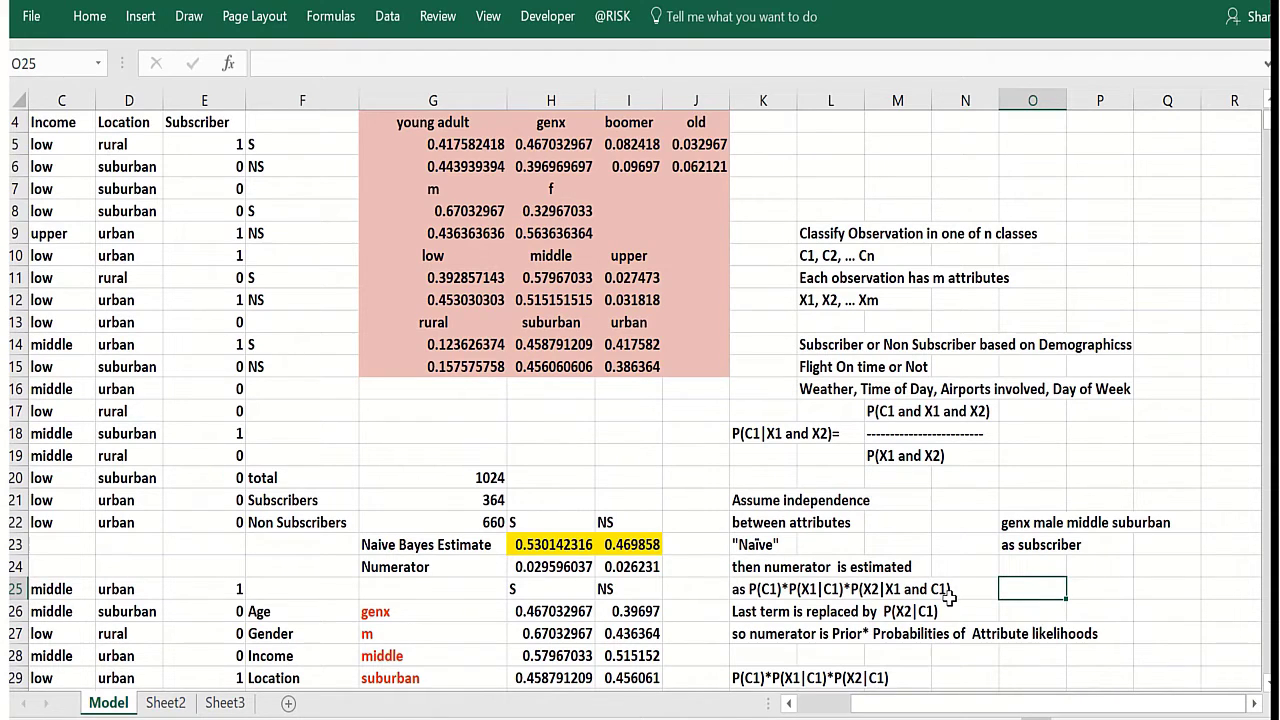
{"action": "left_click", "coordinate": [875, 592]}
{"action": "left_click", "coordinate": [938, 589]}
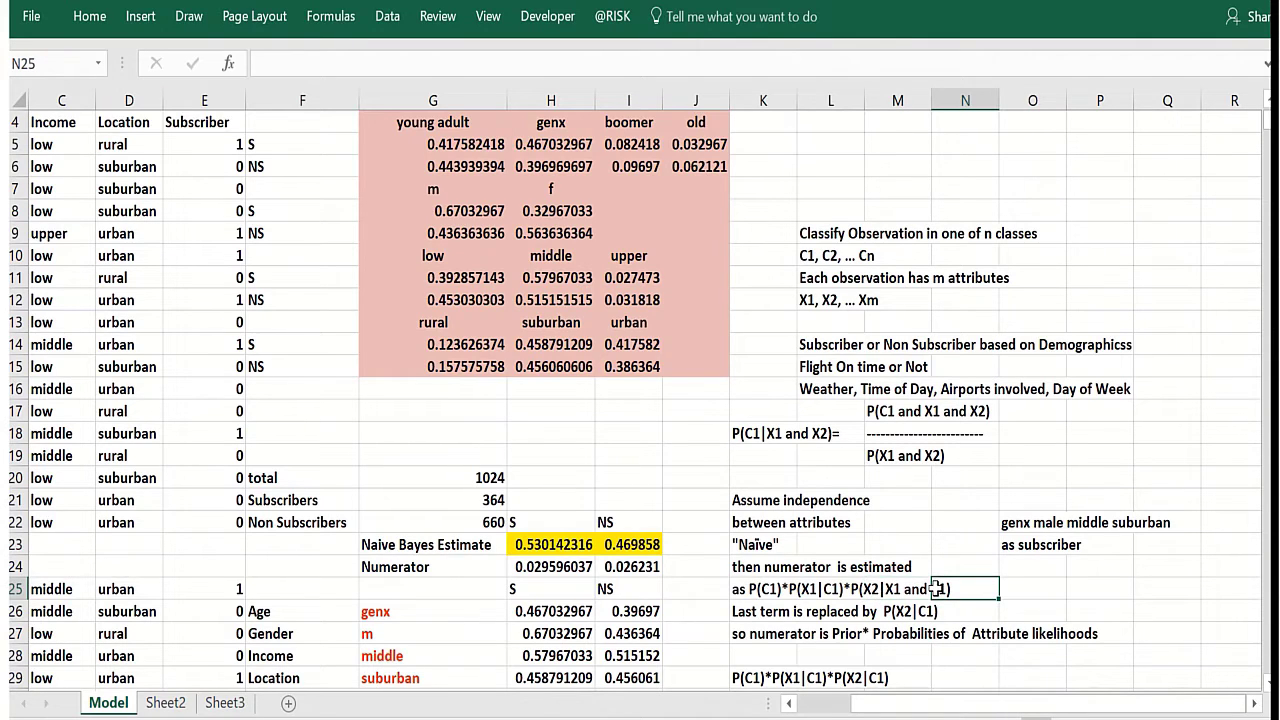
{"action": "left_click", "coordinate": [840, 595]}
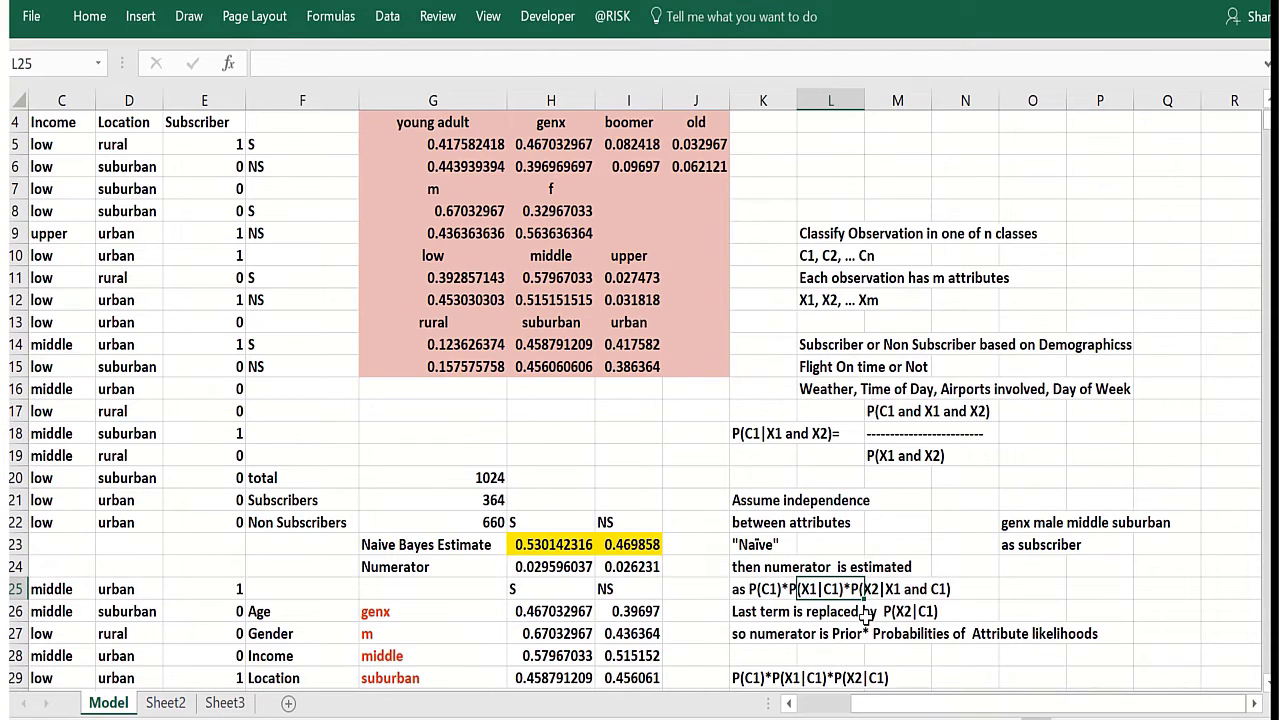
Scroll down to the product formula, pointing out its P(X1|C1) factor and the rows around it
{"action": "scroll", "coordinate": [866, 616], "scroll_direction": "down", "scroll_amount": 1}
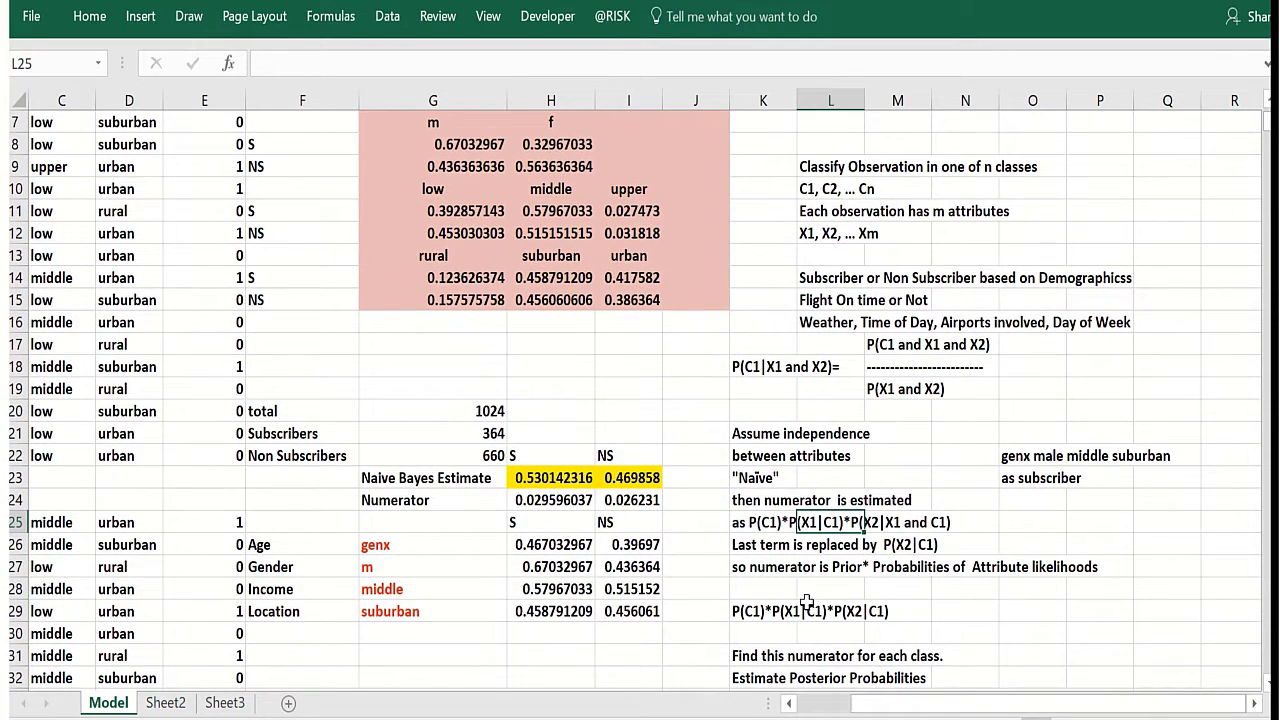
{"action": "left_click", "coordinate": [806, 604]}
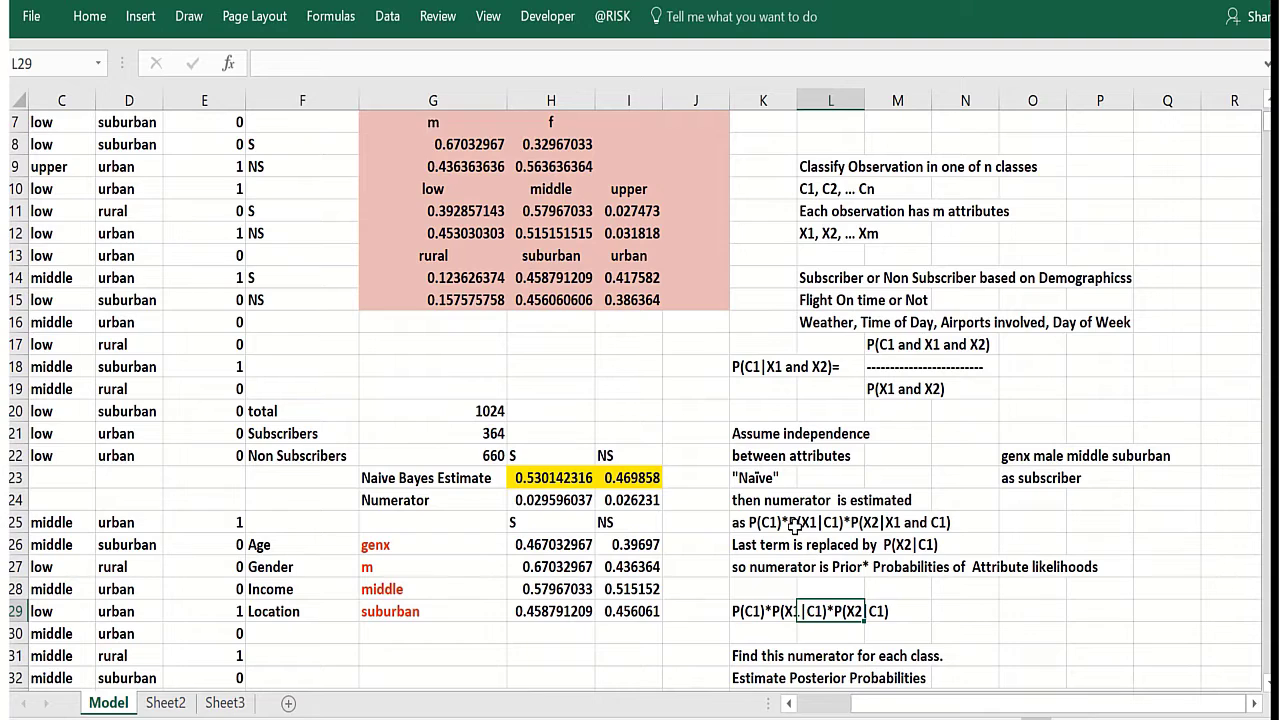
{"action": "left_click", "coordinate": [786, 589]}
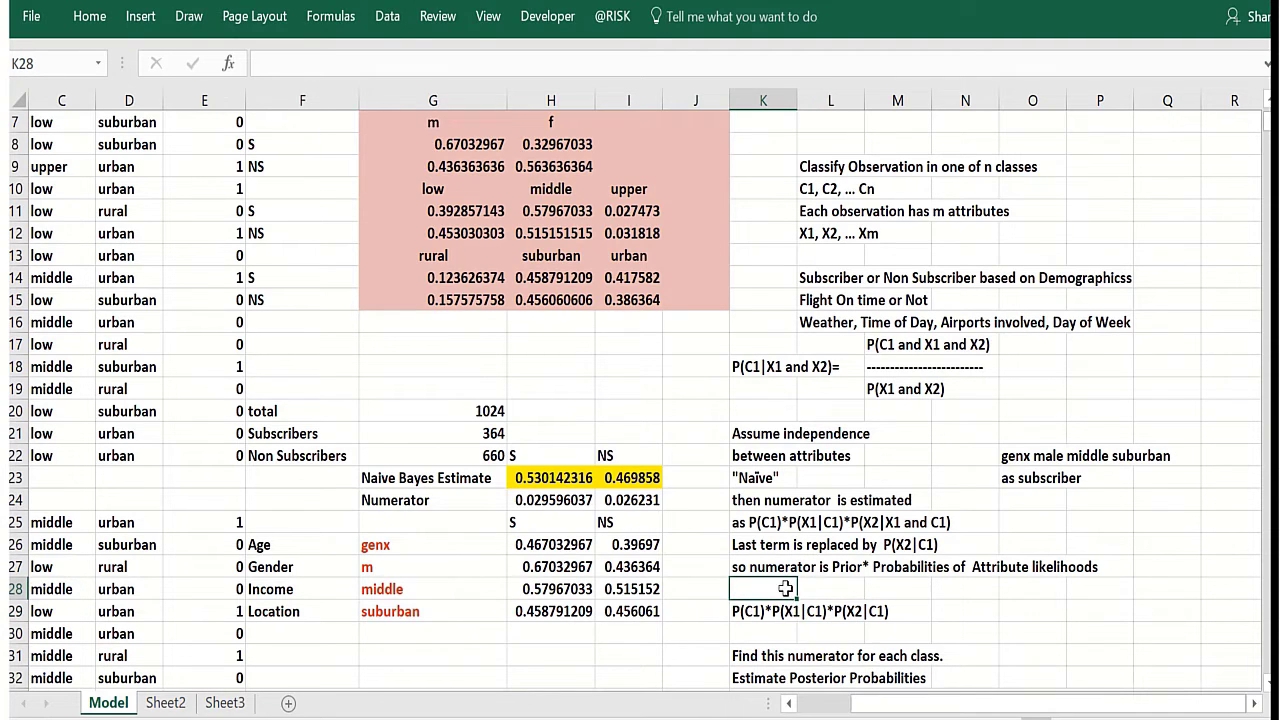
{"action": "left_click", "coordinate": [786, 633]}
Click back and forth through the rows above and below the product formula in column K
{"action": "left_click", "coordinate": [777, 590]}
{"action": "left_click", "coordinate": [778, 636]}
{"action": "left_click", "coordinate": [774, 581]}
{"action": "left_click", "coordinate": [767, 612]}
{"action": "left_click", "coordinate": [766, 633]}
{"action": "left_click", "coordinate": [771, 588]}
{"action": "left_click", "coordinate": [769, 611]}
{"action": "left_click", "coordinate": [768, 633]}
{"action": "left_click", "coordinate": [770, 589]}
{"action": "left_click", "coordinate": [818, 588]}
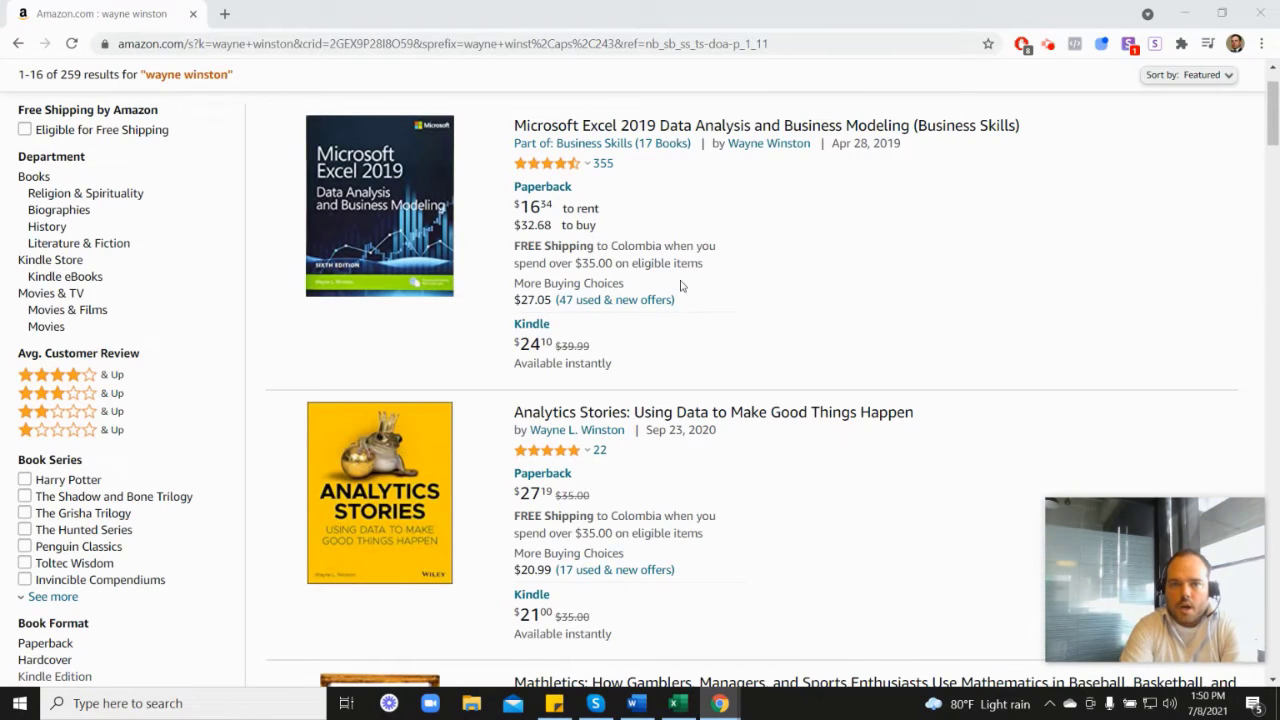
{"action": "mouse_move", "coordinate": [548, 172]}
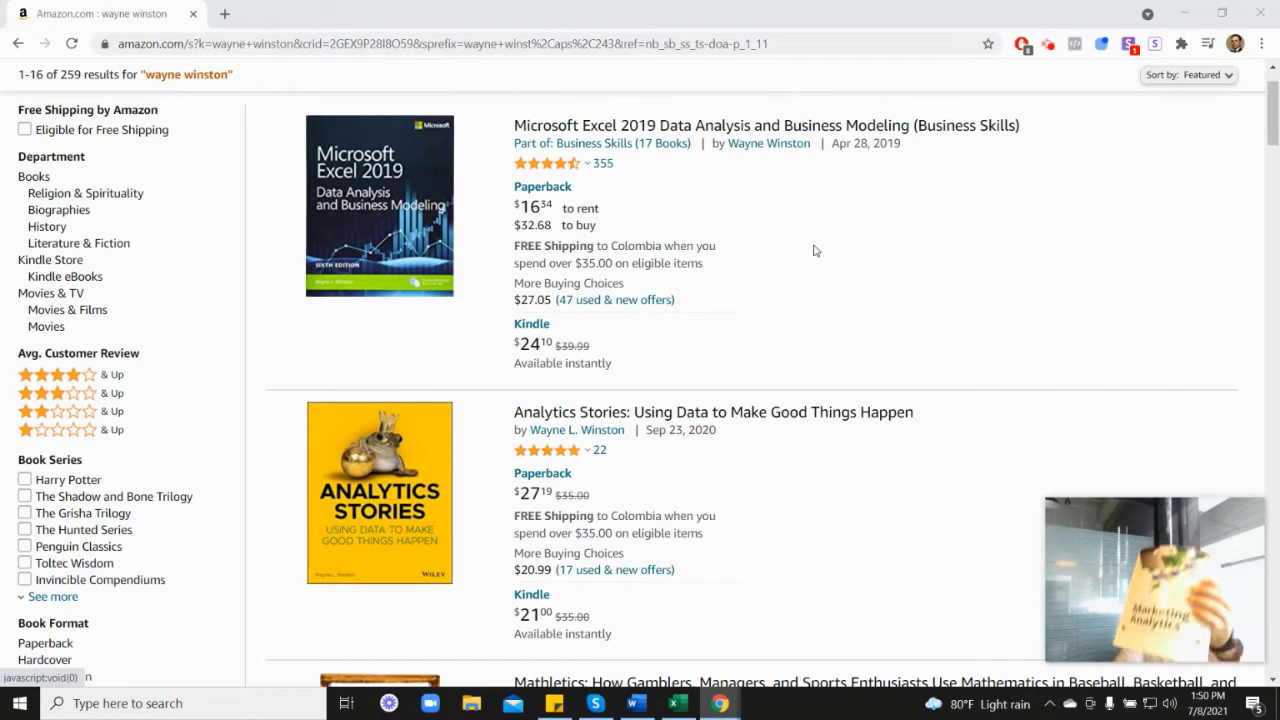
{"action": "scroll", "coordinate": [1150, 403], "scroll_direction": "down", "scroll_amount": 5}
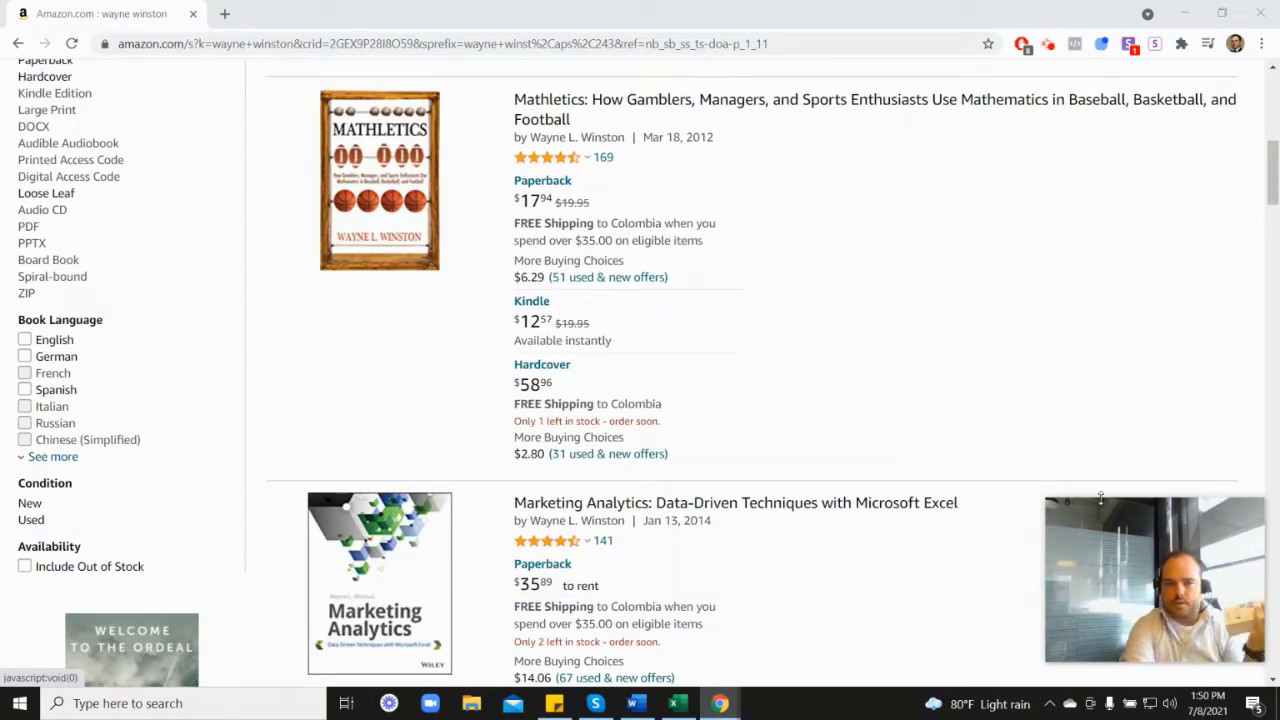
{"action": "scroll", "coordinate": [620, 486], "scroll_direction": "down", "scroll_amount": 2}
{"action": "mouse_move", "coordinate": [566, 374]}
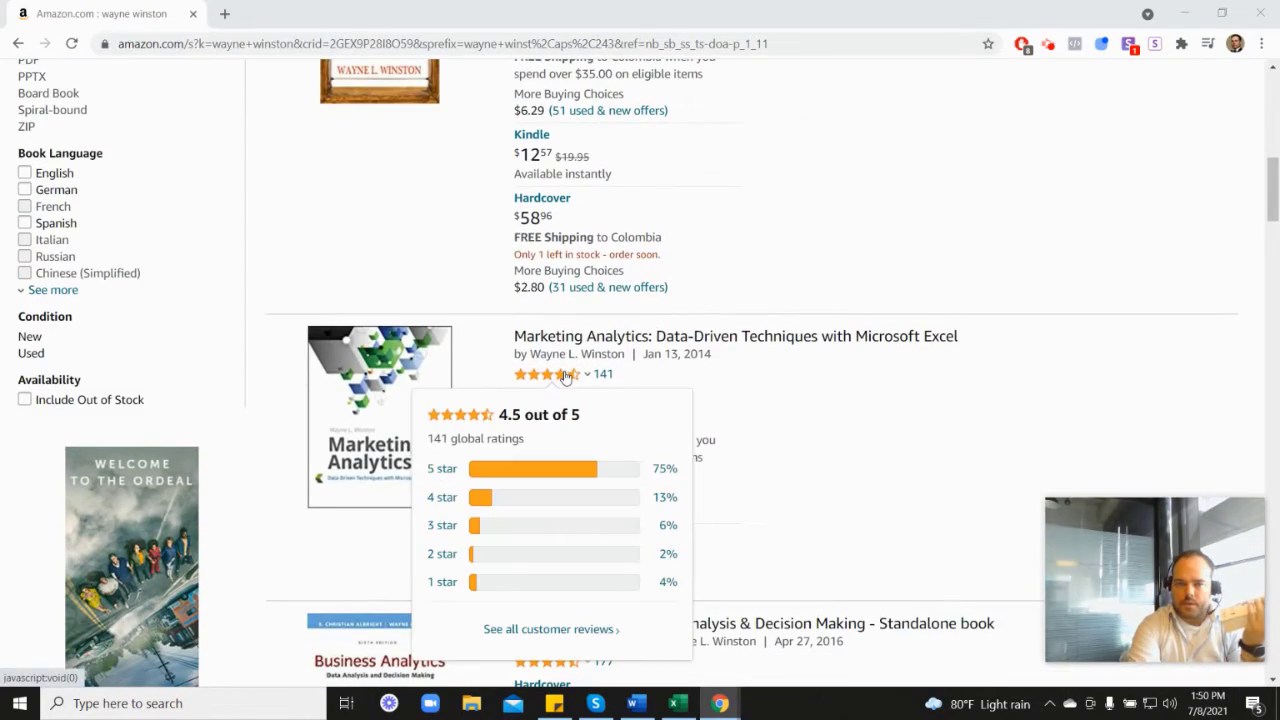
{"action": "scroll", "coordinate": [745, 380], "scroll_direction": "up", "scroll_amount": 5}
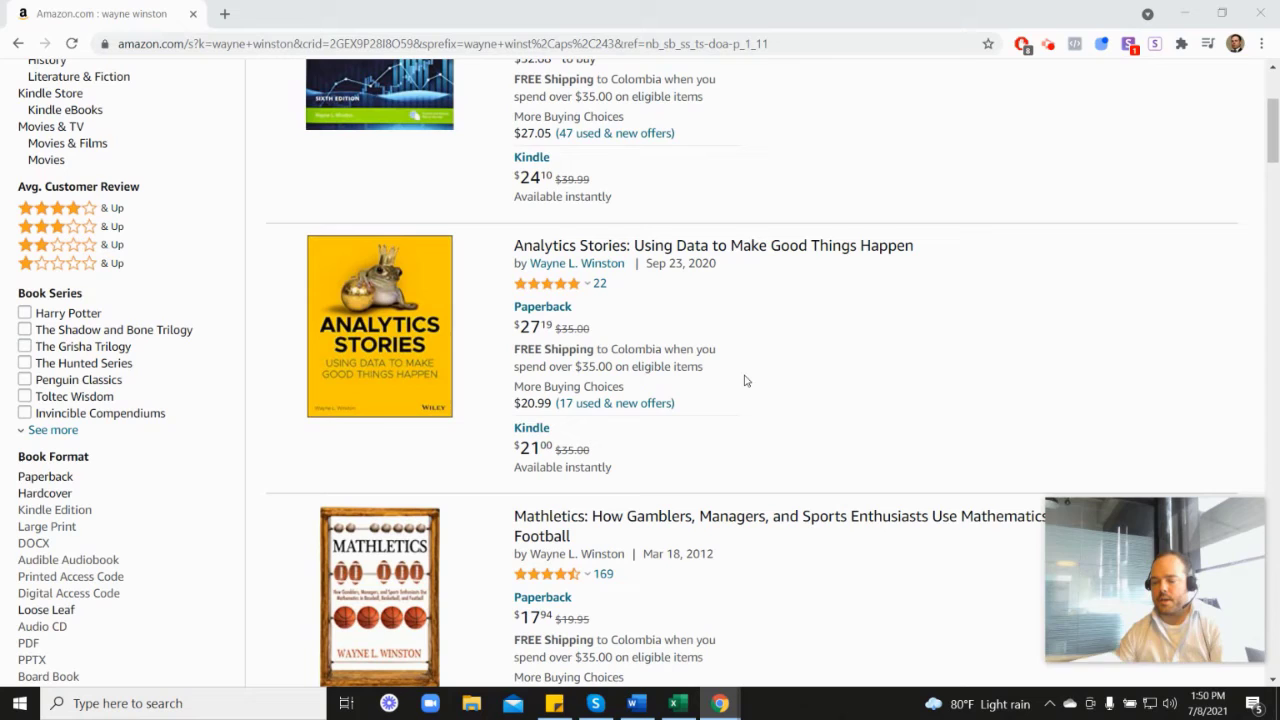